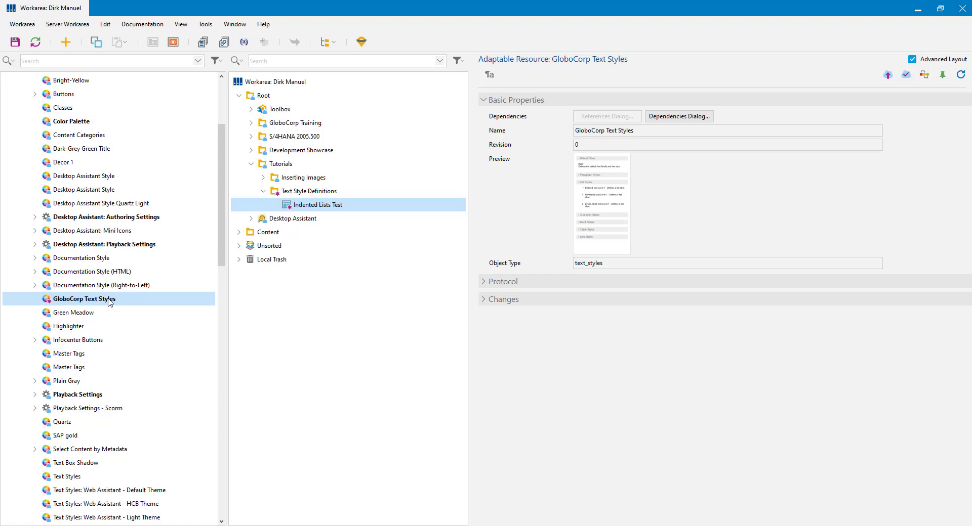
Step: Open GloboCorp Text Styles from the top of the resource tree in the Text Style Editor
{"action": "left_click", "coordinate": [222, 97]}
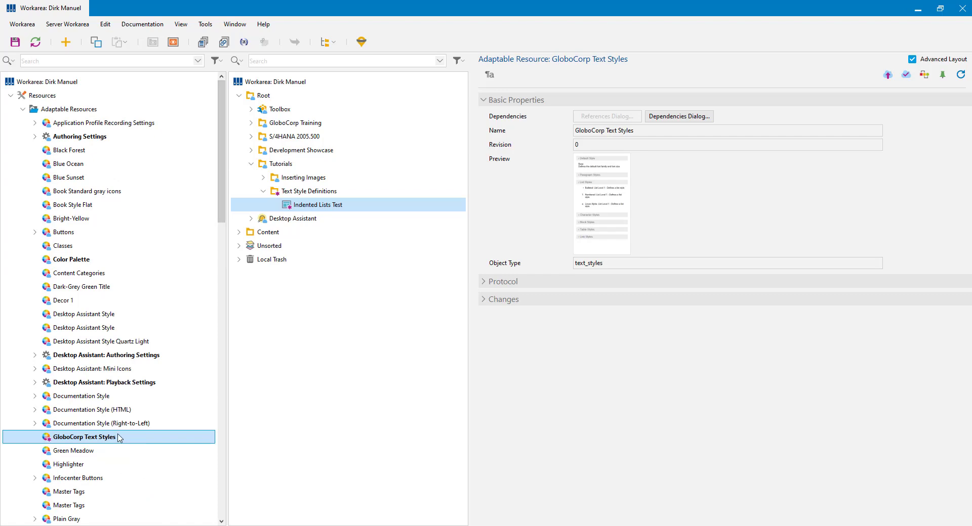
{"action": "double_click", "coordinate": [89, 436]}
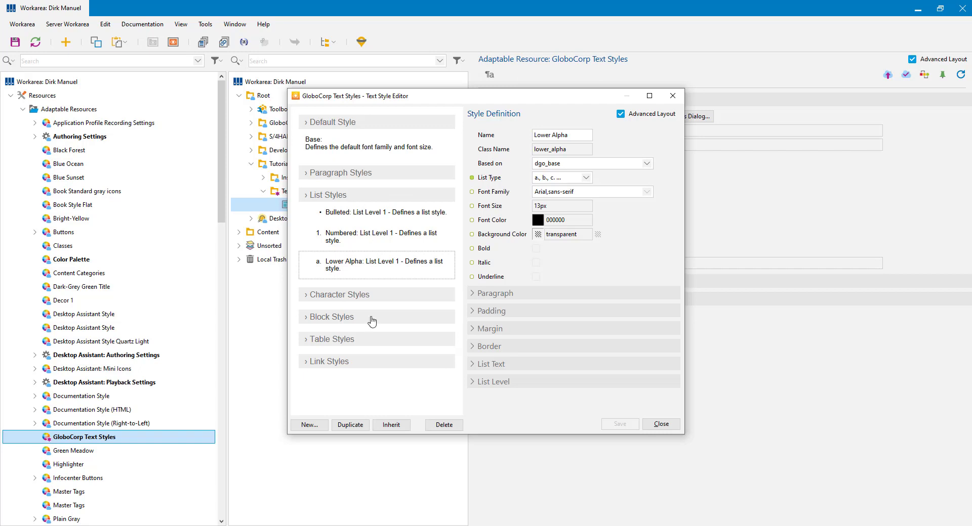
Step: Create a new List Style with the display name 'Bulleted List Level 1'
{"action": "left_click", "coordinate": [309, 426]}
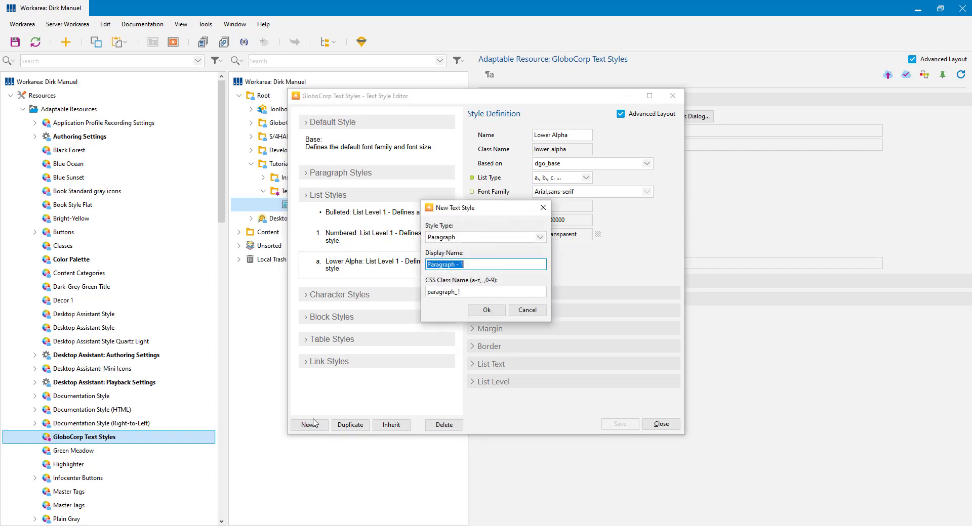
{"action": "left_click", "coordinate": [471, 238]}
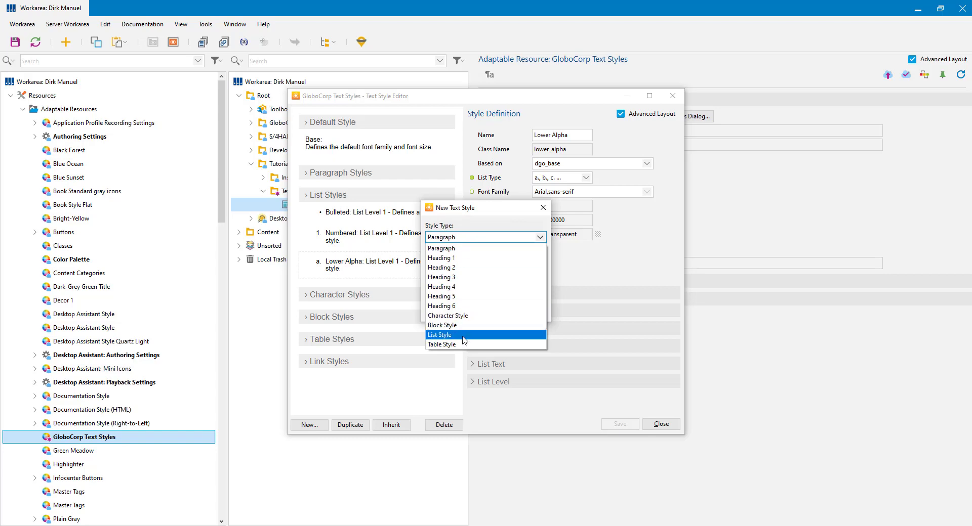
{"action": "left_click", "coordinate": [464, 335]}
{"action": "left_click", "coordinate": [481, 264]}
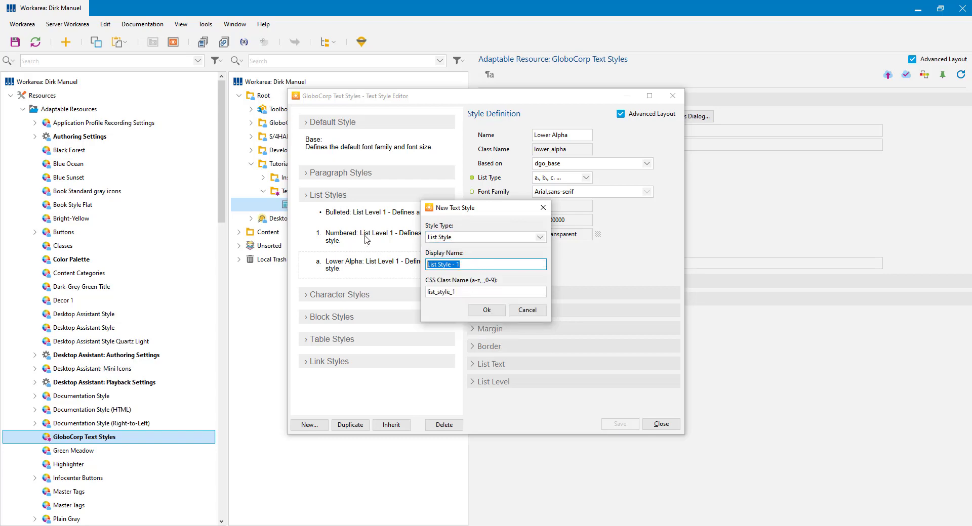
{"action": "type", "text": "B"}
{"action": "type", "text": "ulleted List"}
{"action": "type", "text": " 12"}
{"action": "type", "text": "eve"}
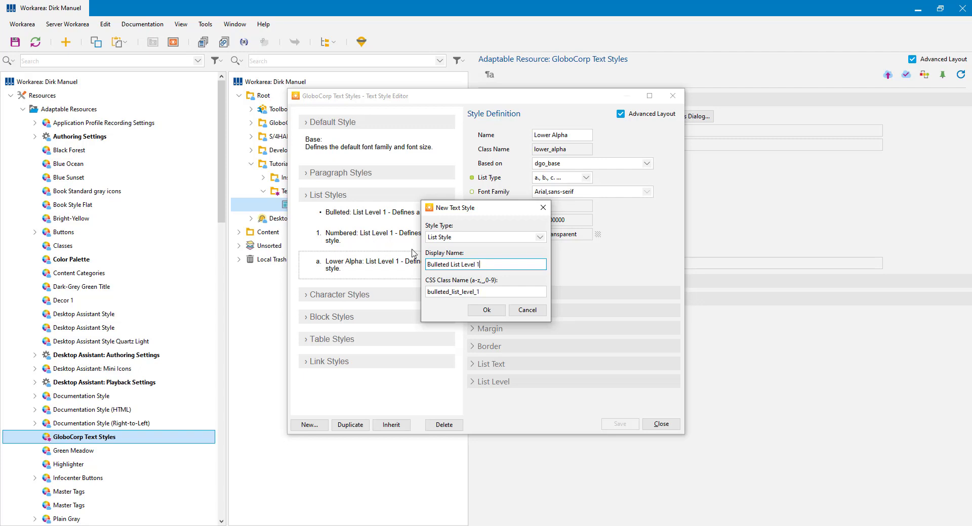
{"action": "left_click", "coordinate": [486, 310]}
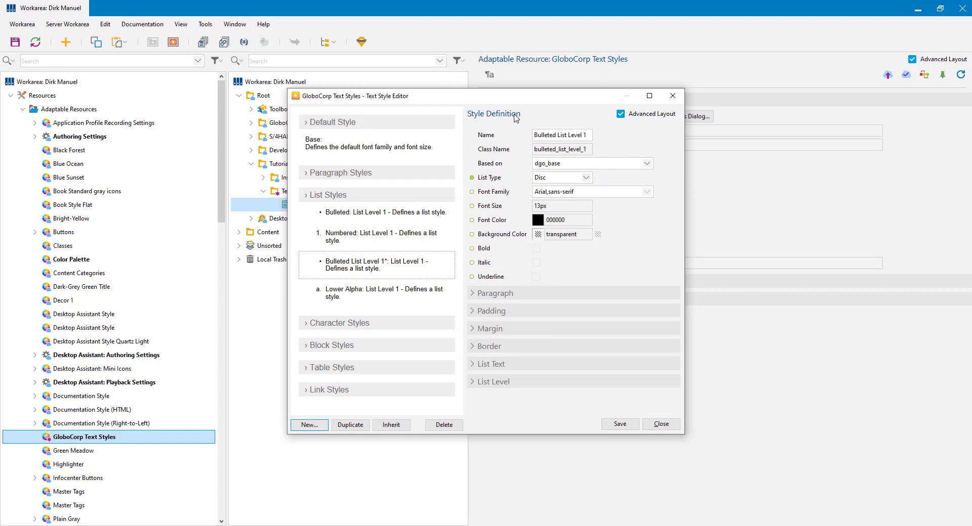
Step: Keep Disc as the list type for Bulleted List Level 1
{"action": "left_click", "coordinate": [491, 181]}
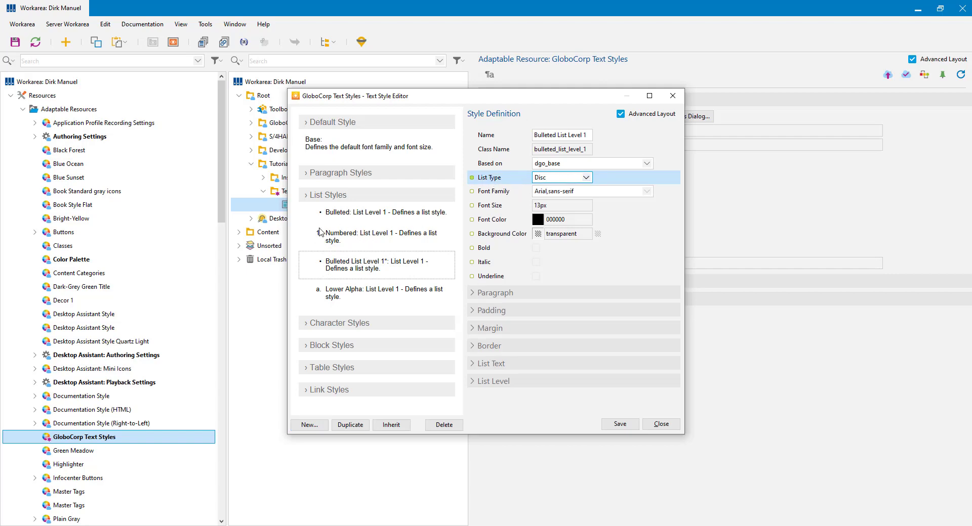
{"action": "left_click", "coordinate": [587, 178]}
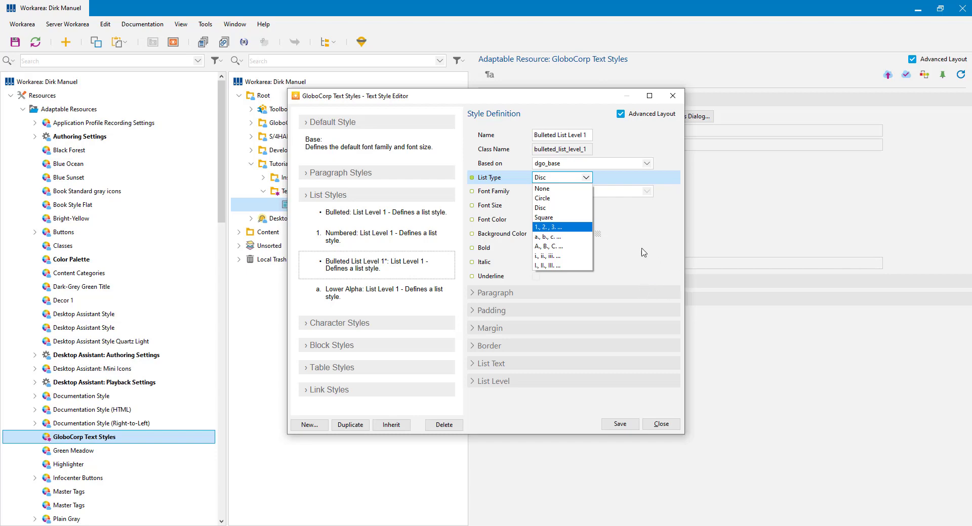
{"action": "left_click", "coordinate": [656, 235]}
{"action": "left_click", "coordinate": [656, 235]}
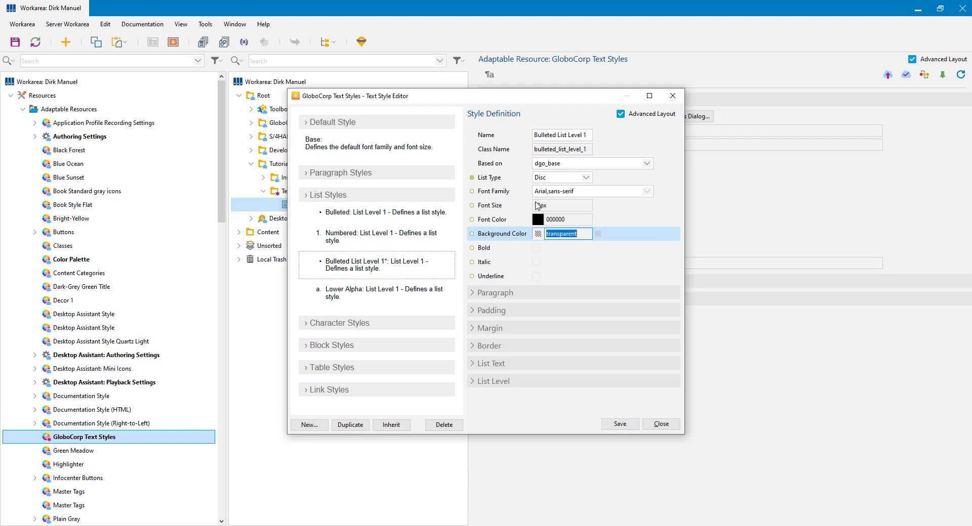
Step: Set Bulleted List Level 1's font size to 26px and duplicate the style
{"action": "left_click", "coordinate": [472, 205]}
{"action": "left_click_drag", "start_coordinate": [541, 206], "coordinate": [509, 200]}
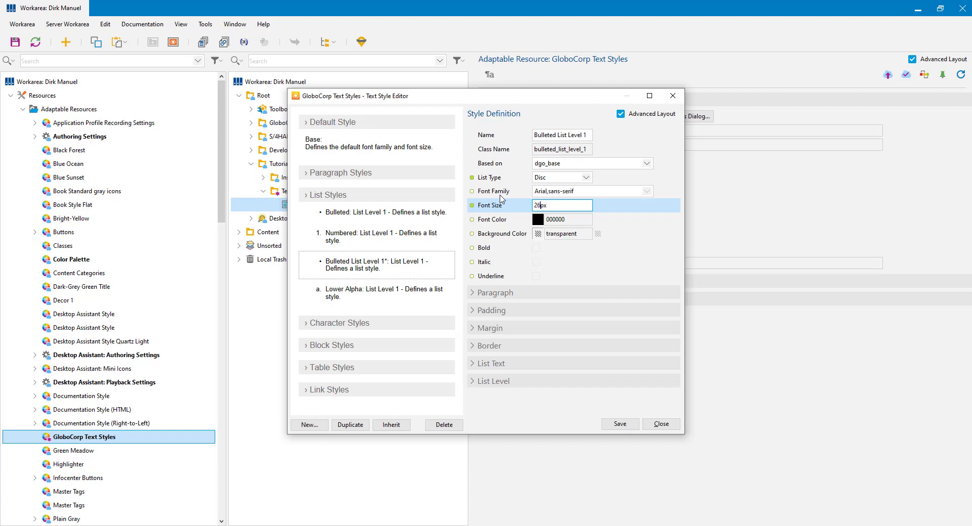
{"action": "left_click", "coordinate": [626, 249]}
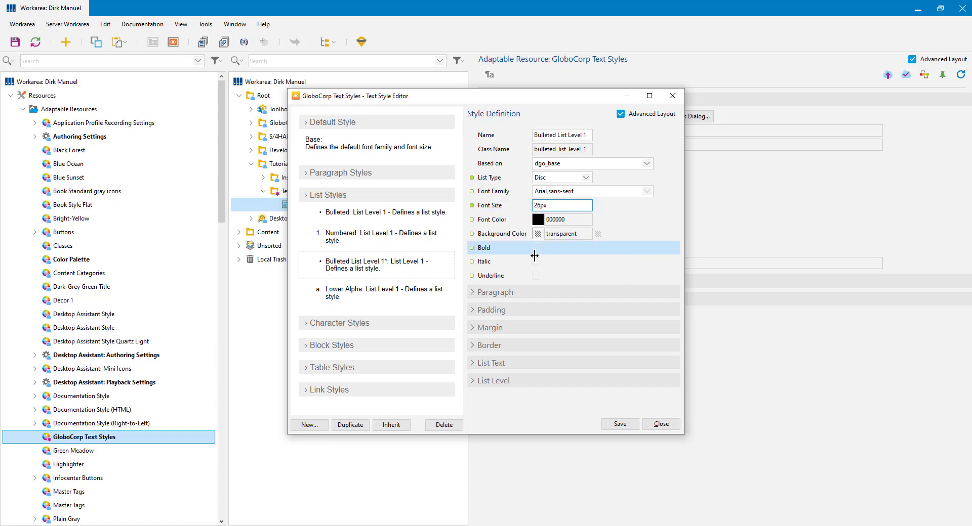
{"action": "left_click", "coordinate": [568, 219]}
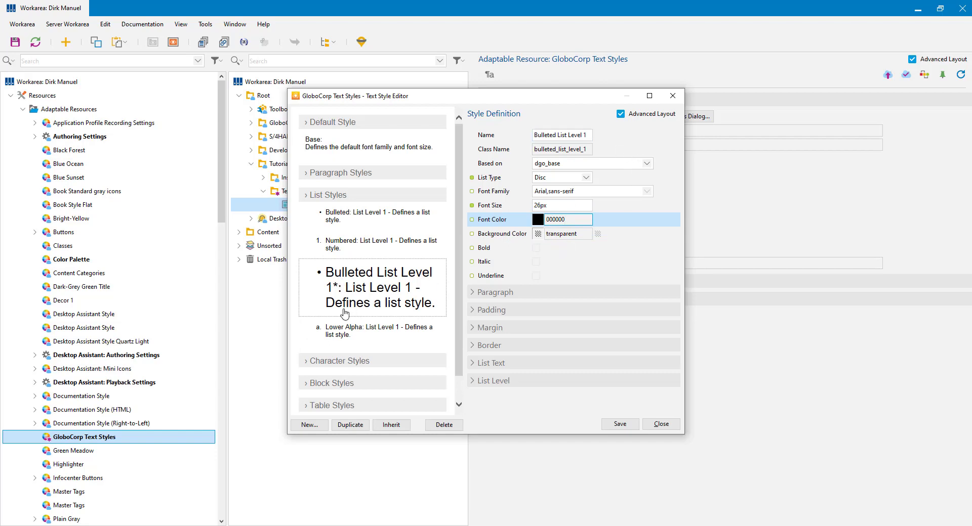
{"action": "left_click", "coordinate": [377, 286]}
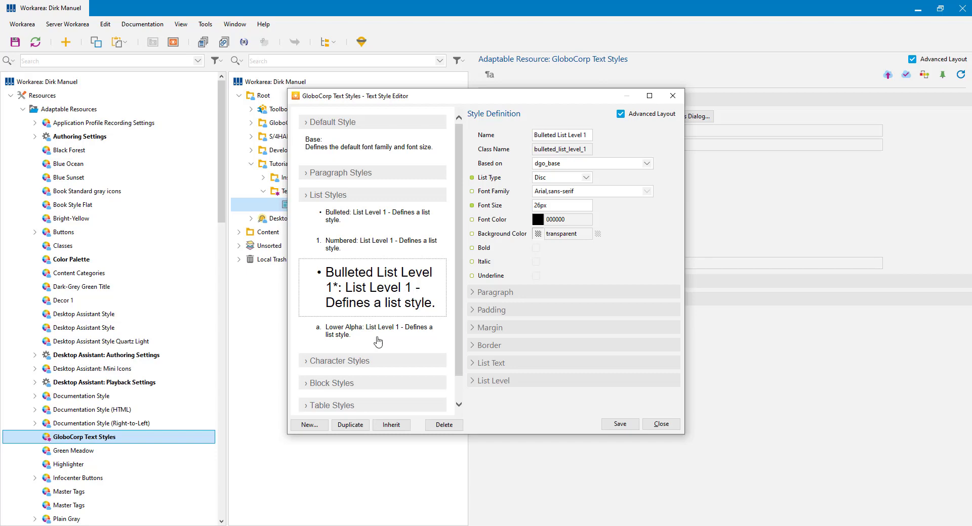
{"action": "left_click", "coordinate": [349, 427]}
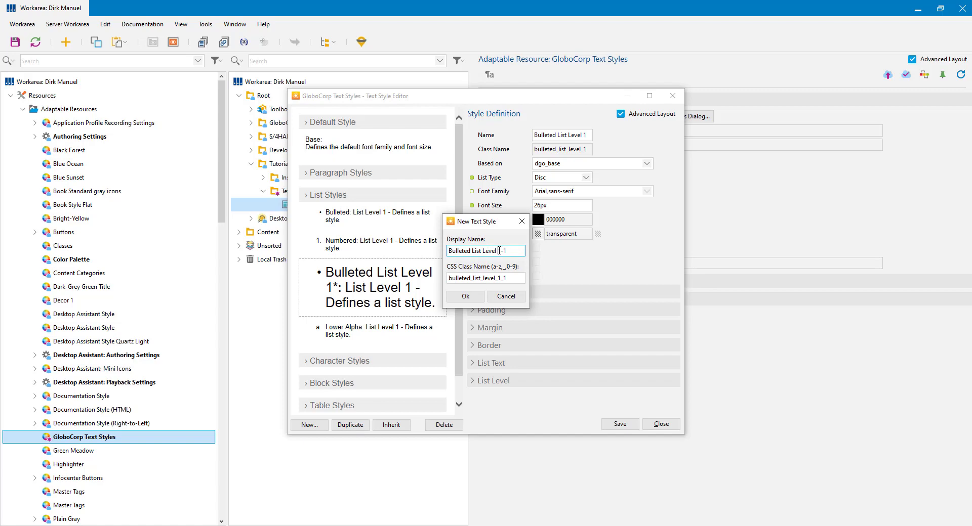
Step: Name the duplicate 'Bulleted List Level 2' and create it
{"action": "left_click_drag", "start_coordinate": [499, 251], "coordinate": [513, 249]}
{"action": "type", "text": "2"}
{"action": "left_click", "coordinate": [466, 297]}
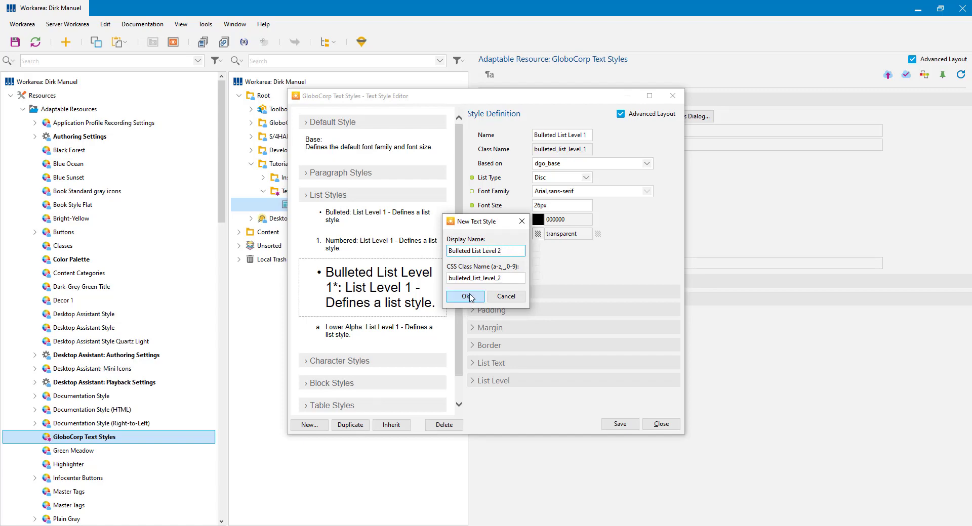
Step: Give Level 2 square bullets and 23px text, save, and duplicate it
{"action": "left_click", "coordinate": [586, 179]}
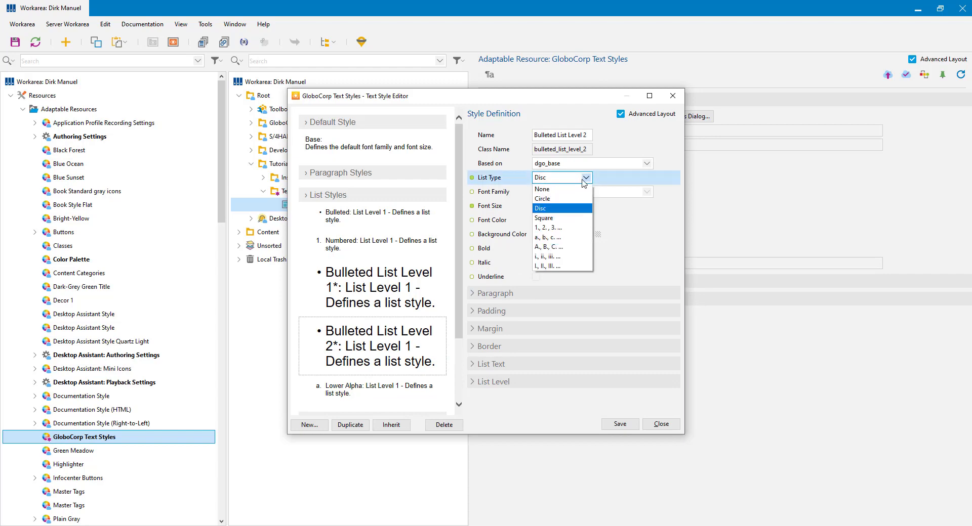
{"action": "left_click", "coordinate": [561, 218]}
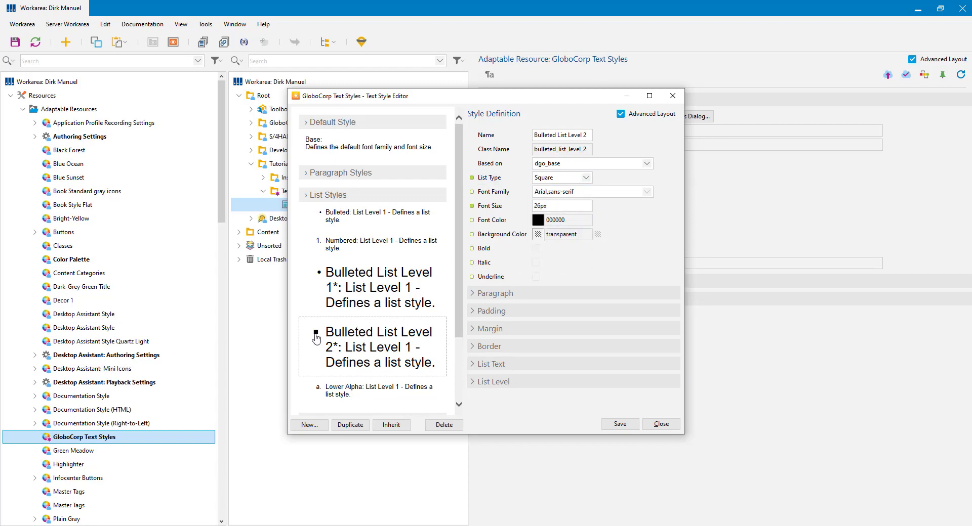
{"action": "left_click", "coordinate": [536, 205]}
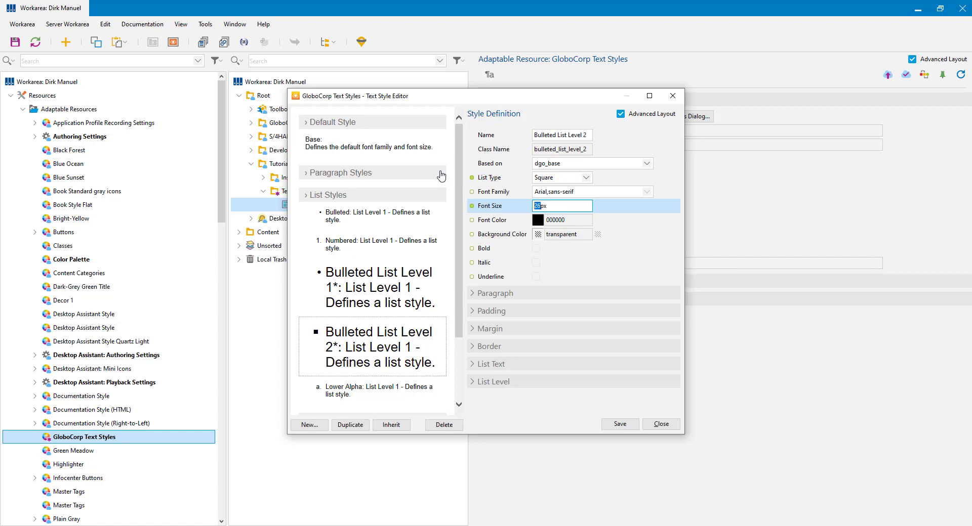
{"action": "type", "text": "23"}
{"action": "left_click", "coordinate": [620, 425]}
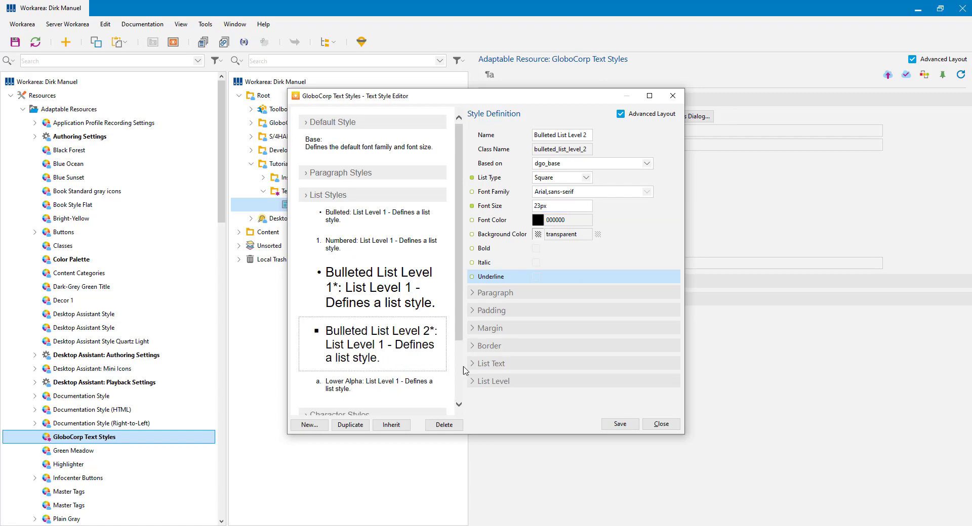
{"action": "left_click", "coordinate": [349, 425]}
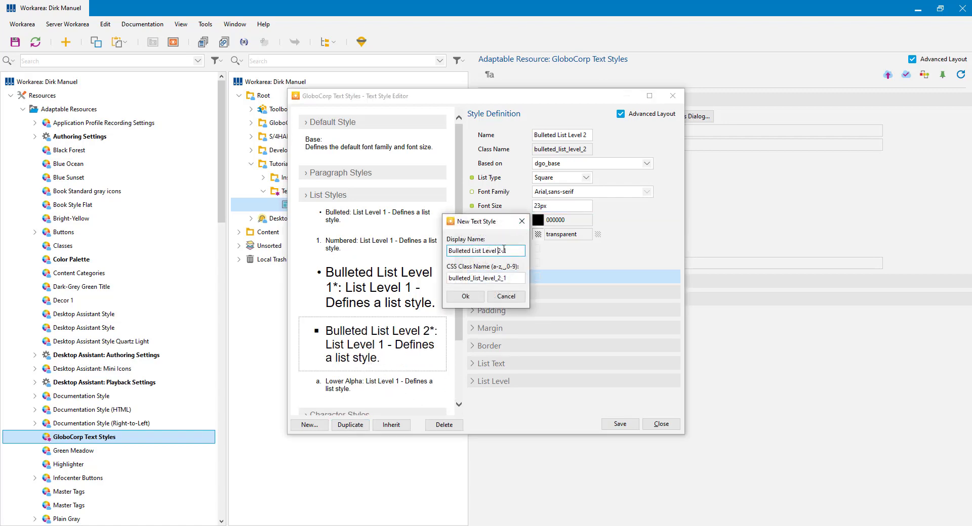
Step: Name the new duplicate 'Bulleted List Level 3' and create it
{"action": "left_click_drag", "start_coordinate": [507, 251], "coordinate": [496, 251]}
{"action": "type", "text": "3"}
{"action": "left_click", "coordinate": [465, 297]}
Step: Give Level 3 circle bullets and 20px text, then go back to Bulleted List Level 1
{"action": "left_click", "coordinate": [586, 178]}
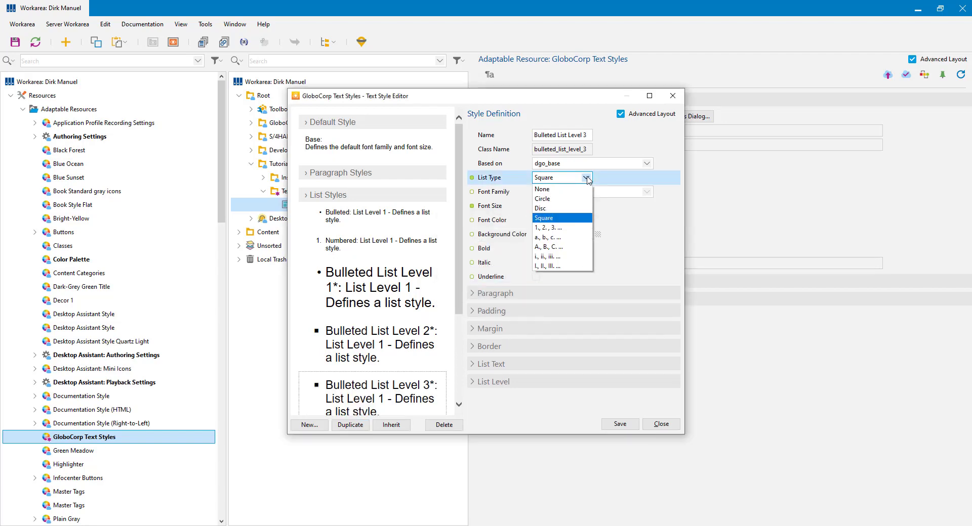
{"action": "left_click", "coordinate": [558, 199]}
{"action": "left_click", "coordinate": [497, 203]}
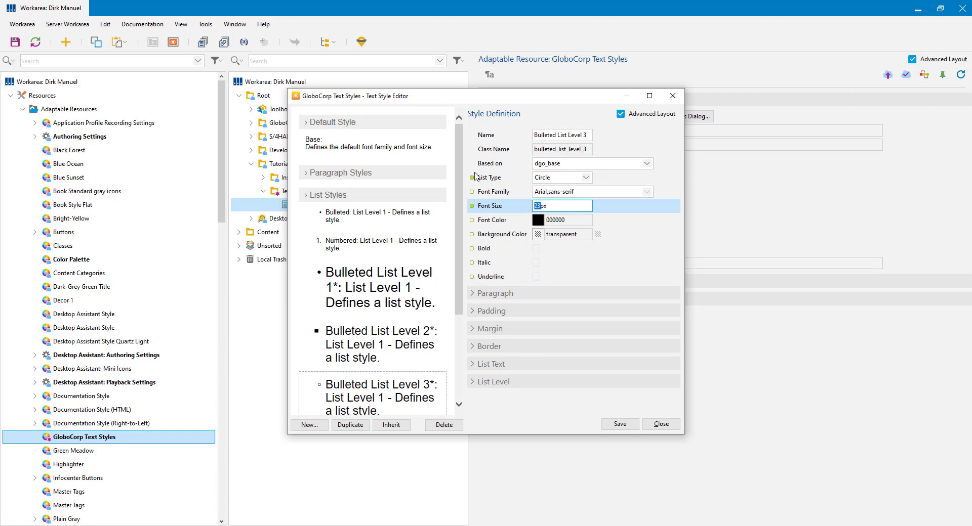
{"action": "type", "text": "20"}
{"action": "left_click", "coordinate": [569, 219]}
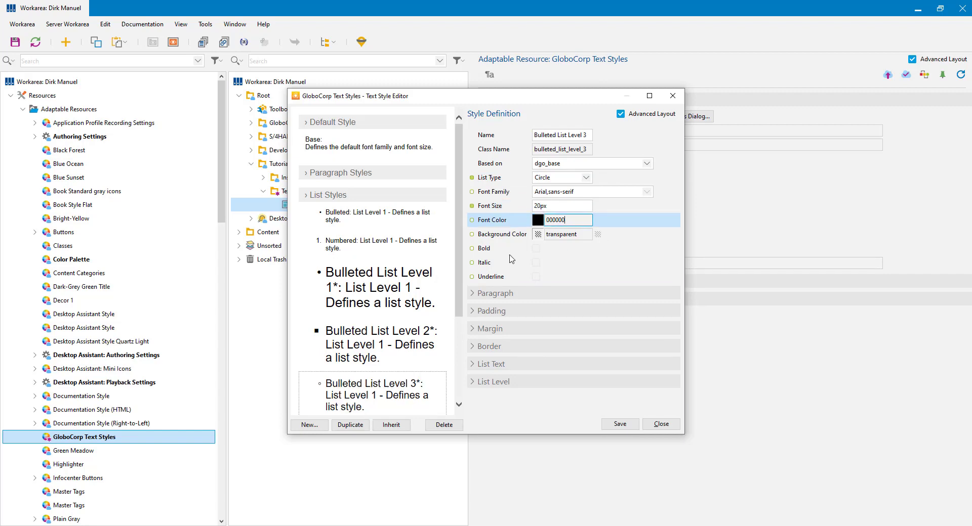
{"action": "scroll", "coordinate": [354, 263], "scroll_direction": "down", "scroll_amount": 3}
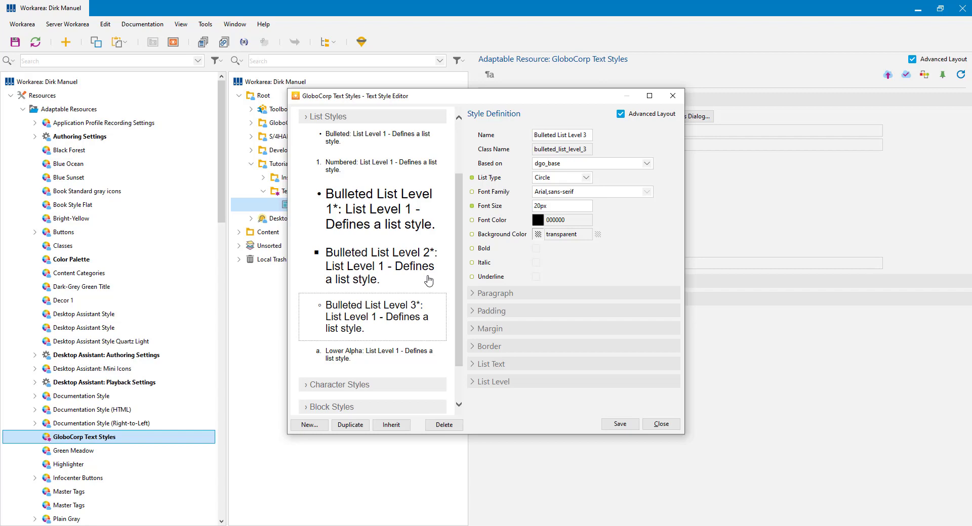
{"action": "left_click", "coordinate": [376, 222]}
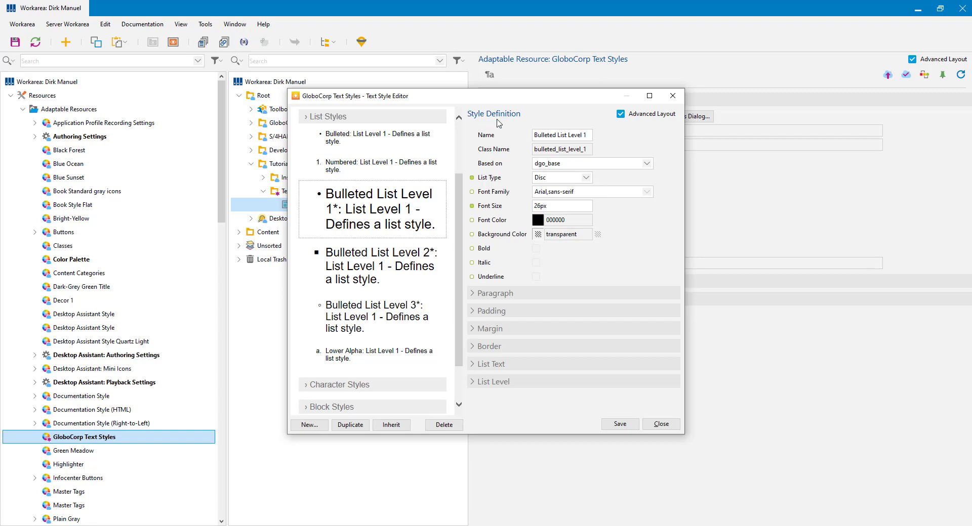
Step: In Level 1's List Level settings, assign Bulleted List Level 2 and Level 3 to levels 2 and 3
{"action": "left_click", "coordinate": [473, 382]}
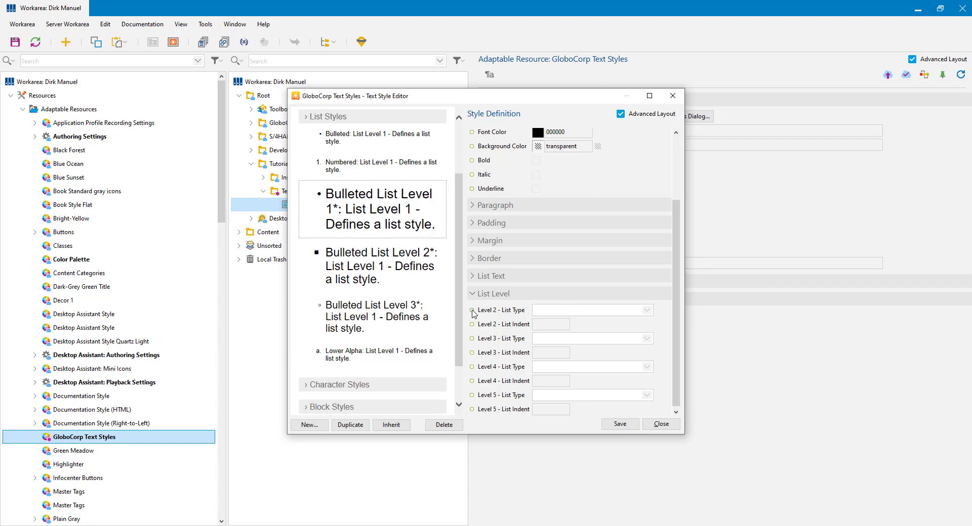
{"action": "left_click", "coordinate": [647, 310]}
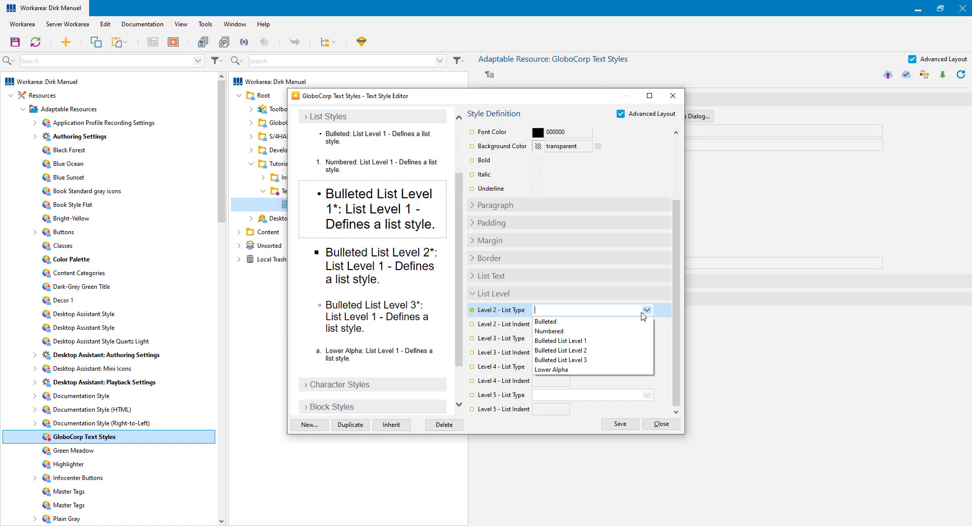
{"action": "left_click", "coordinate": [591, 351]}
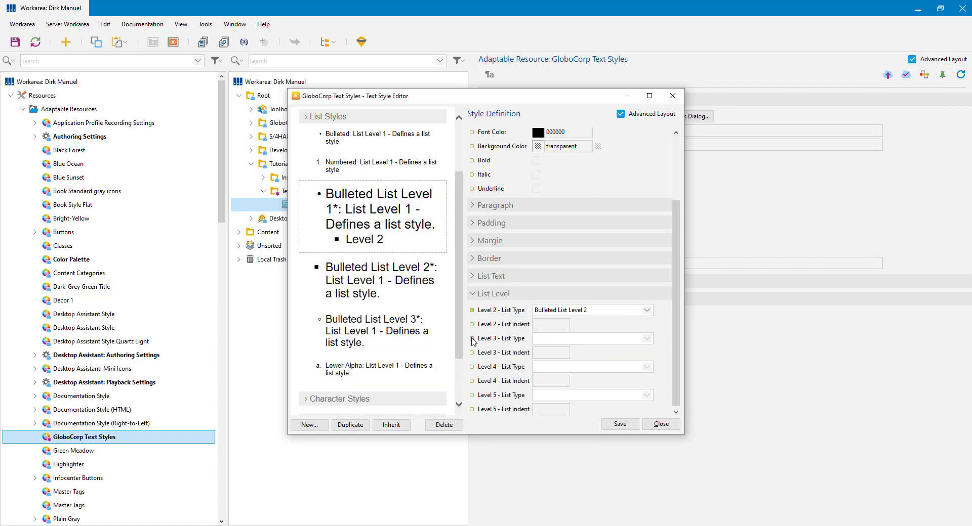
{"action": "left_click", "coordinate": [647, 339]}
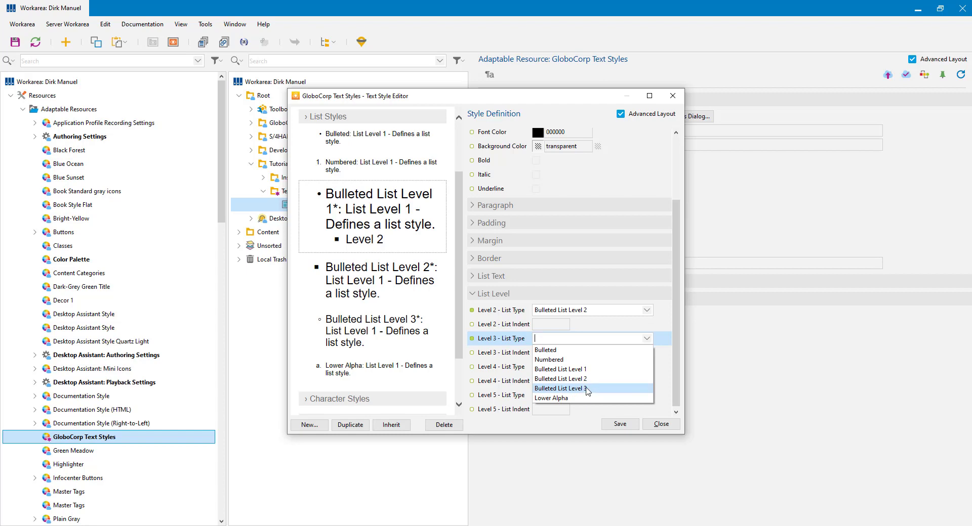
{"action": "left_click", "coordinate": [588, 389]}
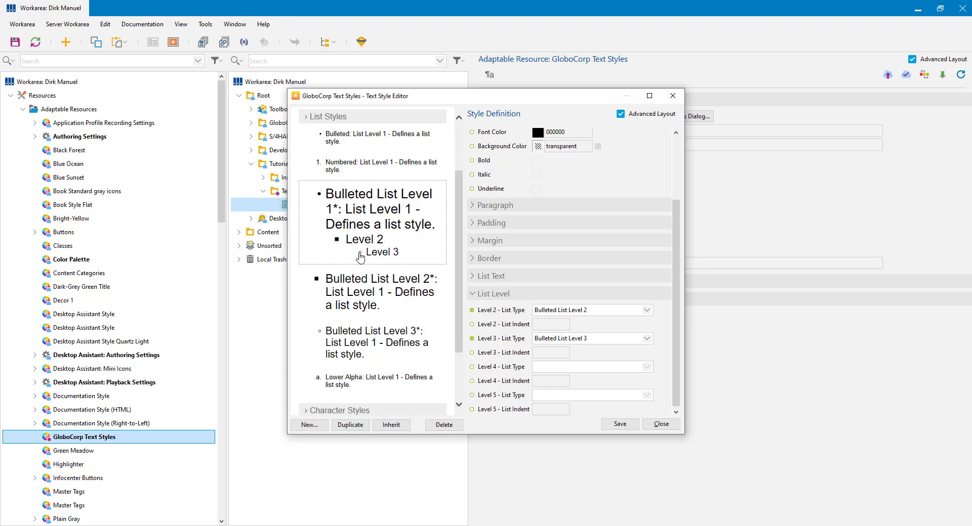
{"action": "left_click", "coordinate": [512, 329]}
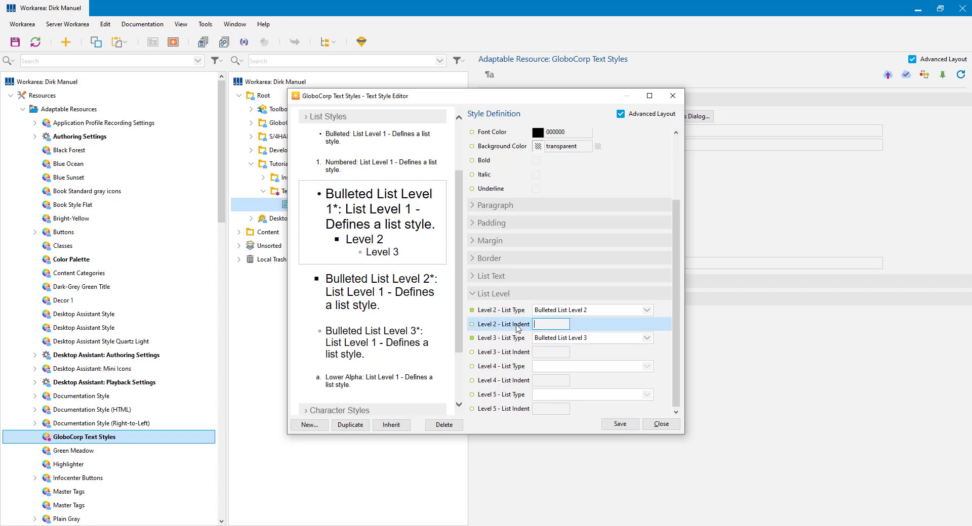
Step: Review the padding and level styles, then save and close the GloboCorp Text Styles editor
{"action": "left_click", "coordinate": [474, 224]}
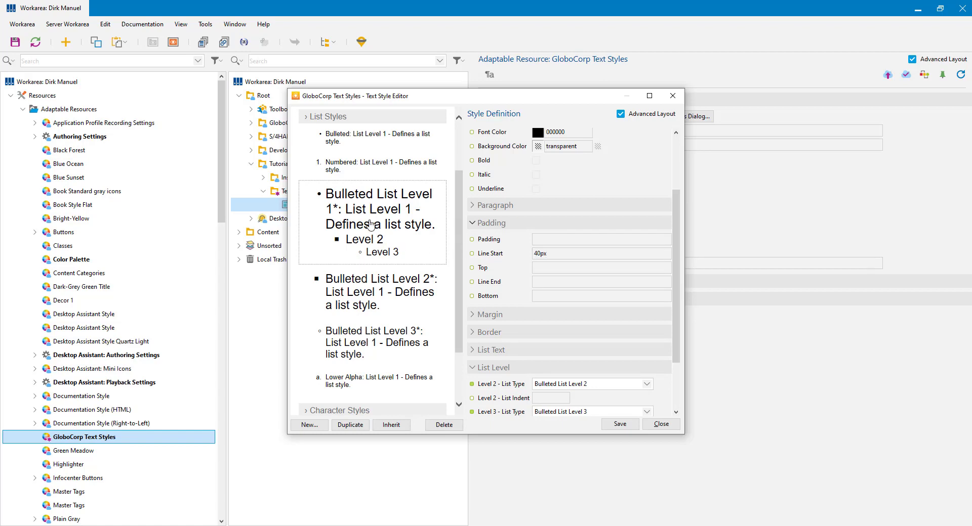
{"action": "left_click", "coordinate": [375, 307]}
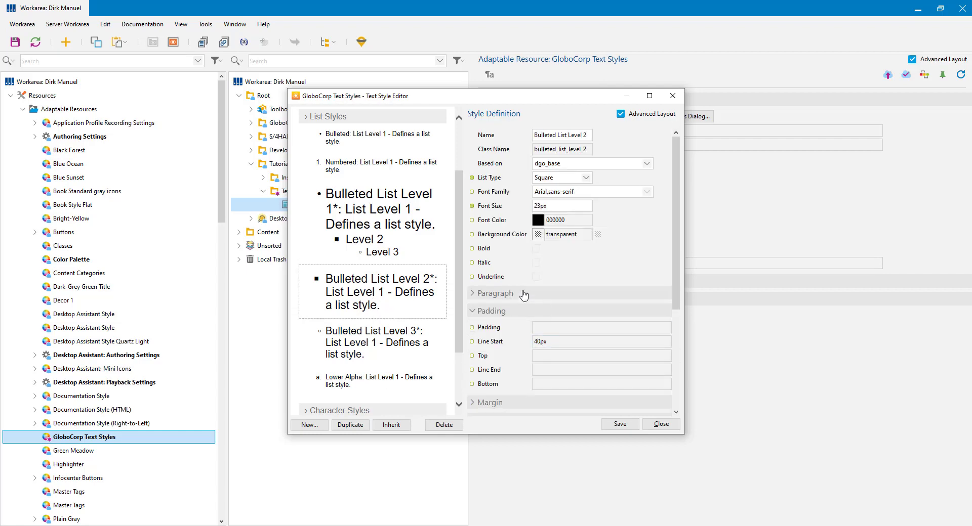
{"action": "left_click", "coordinate": [401, 250]}
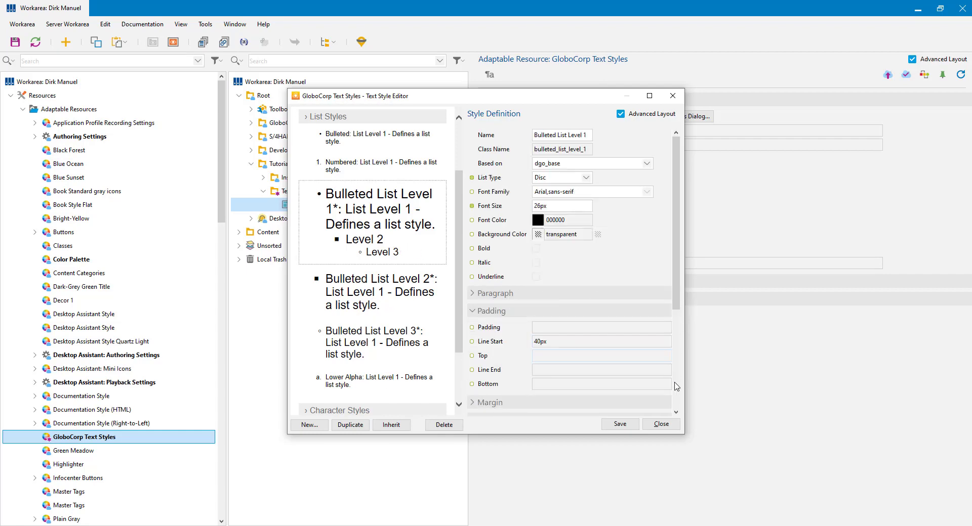
{"action": "scroll", "coordinate": [608, 329], "scroll_direction": "down", "scroll_amount": 3}
{"action": "left_click", "coordinate": [519, 326]}
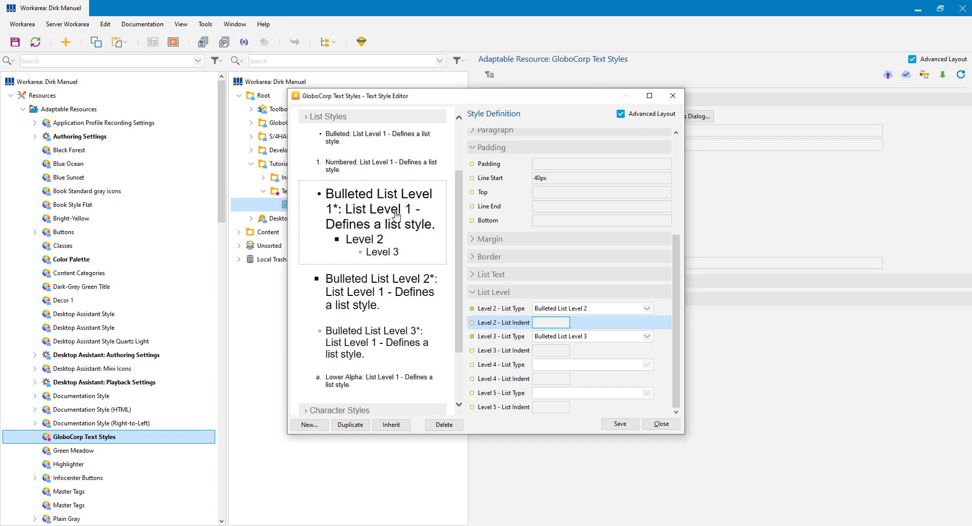
{"action": "left_click", "coordinate": [618, 423]}
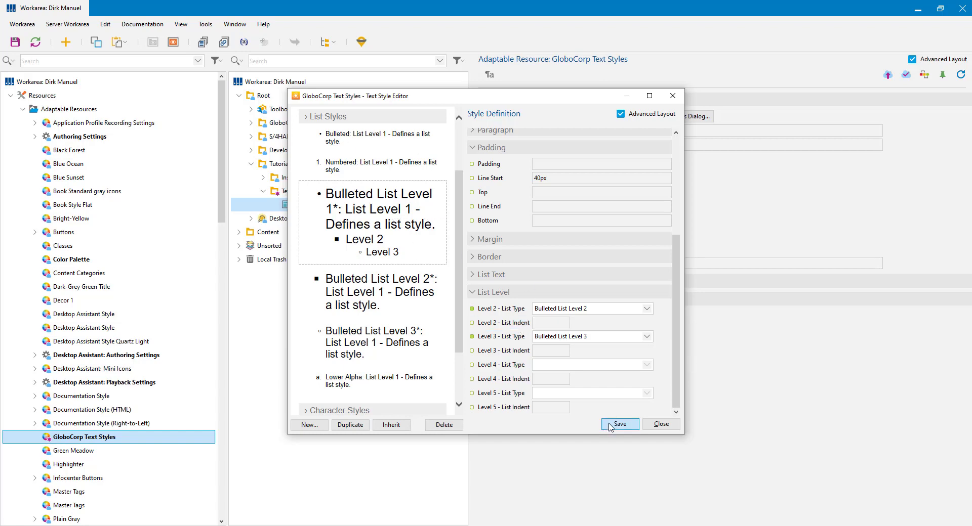
{"action": "left_click", "coordinate": [661, 425]}
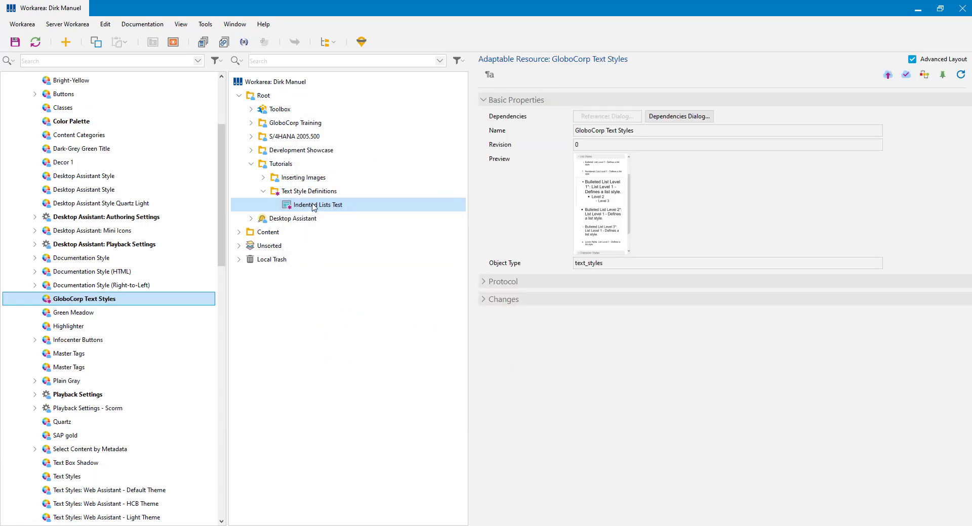
Step: Open the Indented Lists Test page and start editing its empty text box
{"action": "double_click", "coordinate": [313, 207]}
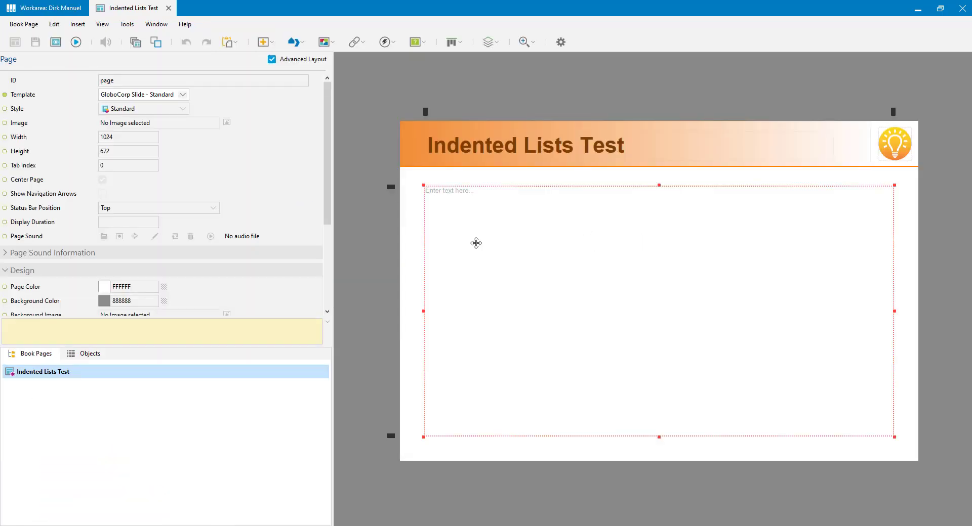
{"action": "left_click", "coordinate": [476, 243]}
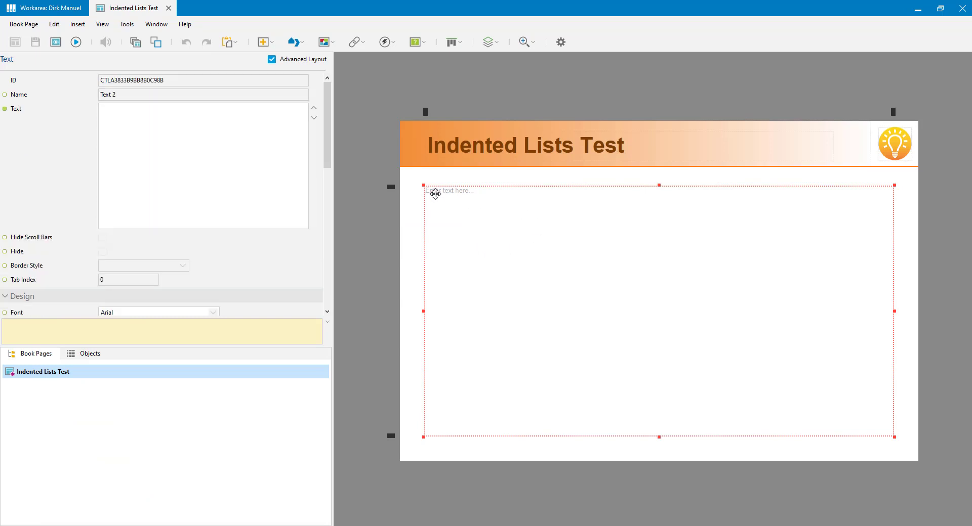
{"action": "double_click", "coordinate": [519, 219]}
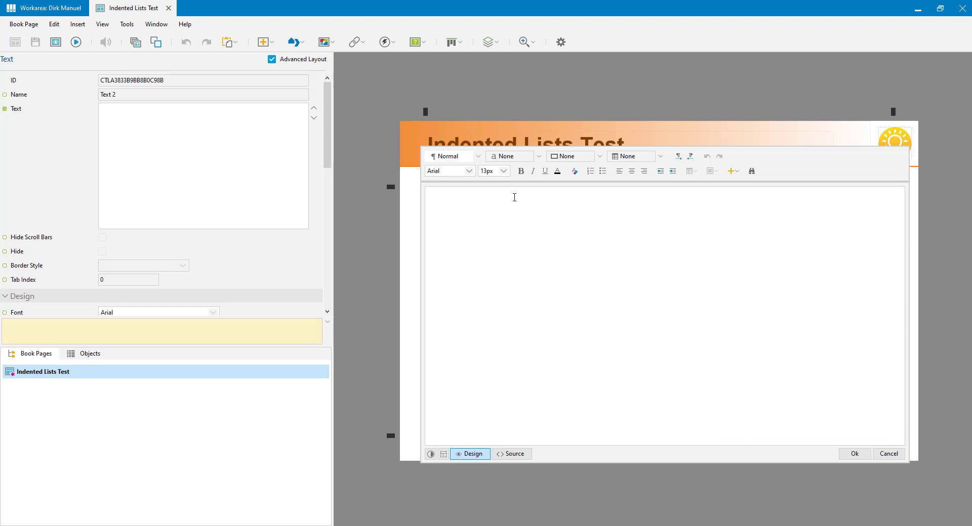
Step: Enter ten 'List Item' lines and format them as a bulleted list
{"action": "type", "text": "List Item"}
{"action": "key", "text": "Return"}
{"action": "key", "text": "ctrl+v"}
{"action": "key", "text": "ctrl+v"}
{"action": "key", "text": "ctrl+v"}
{"action": "key", "text": "ctrl+v"}
{"action": "key", "text": "ctrl+v"}
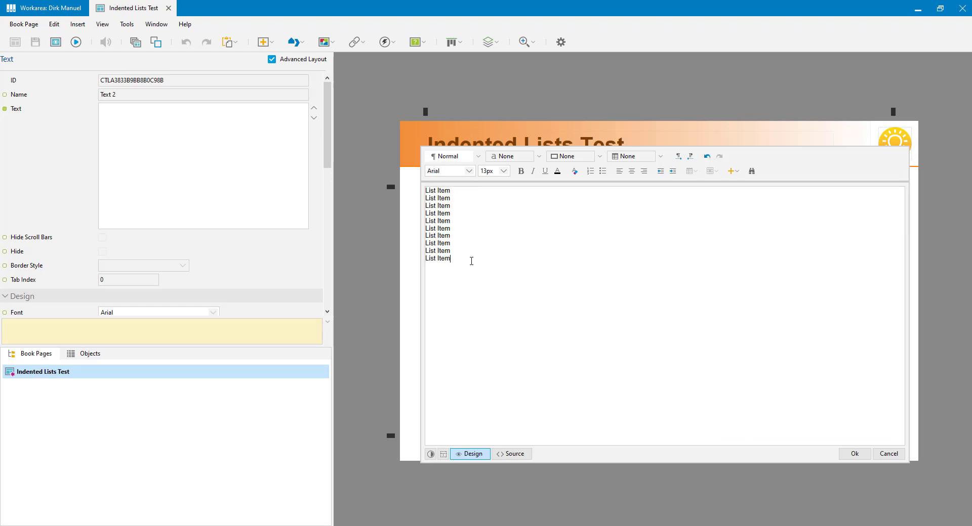
{"action": "left_click_drag", "start_coordinate": [461, 260], "coordinate": [406, 188]}
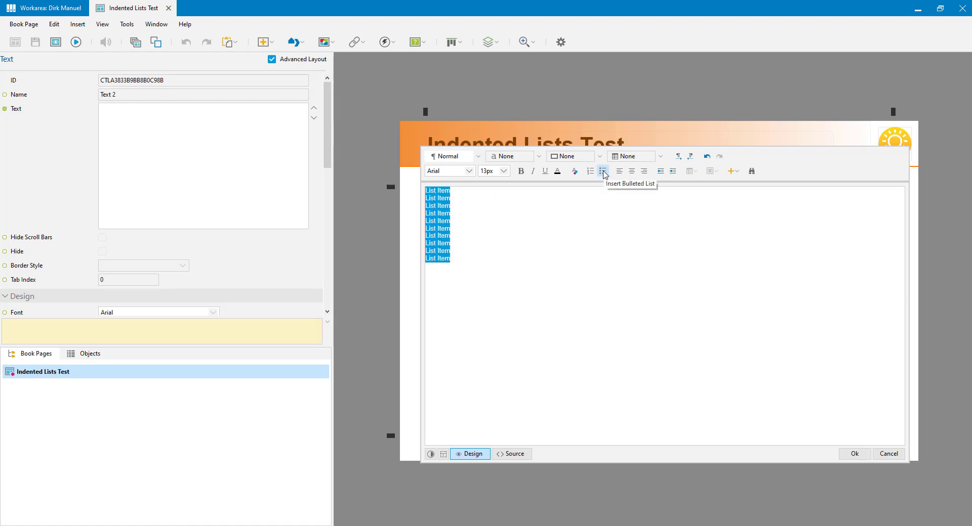
{"action": "left_click", "coordinate": [603, 172]}
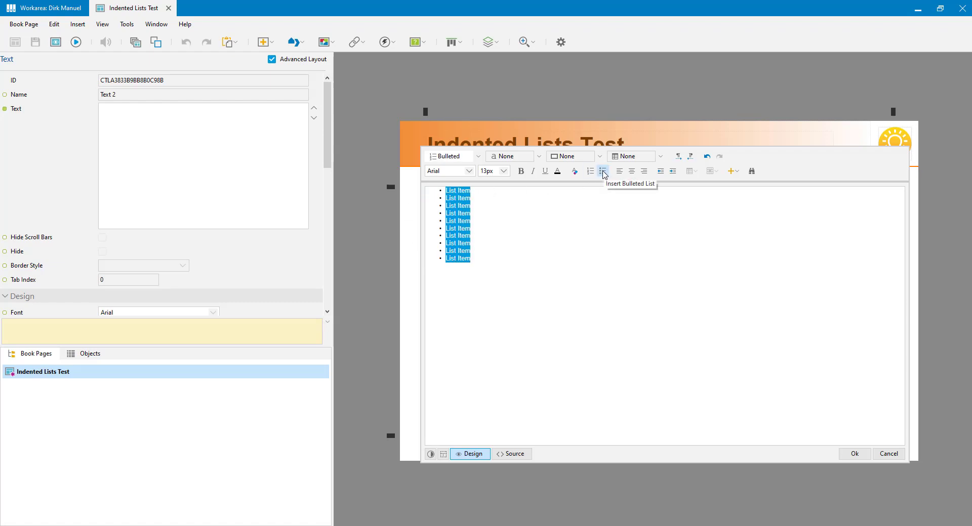
{"action": "left_click", "coordinate": [479, 156]}
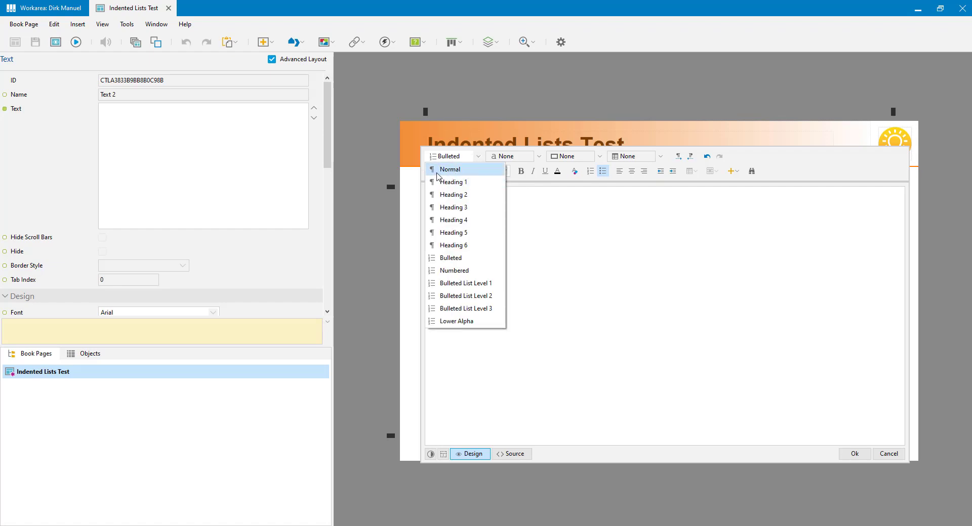
Step: Replace the plain bullets on the List Item lines with the Bulleted List Level 1 style
{"action": "left_click", "coordinate": [626, 185]}
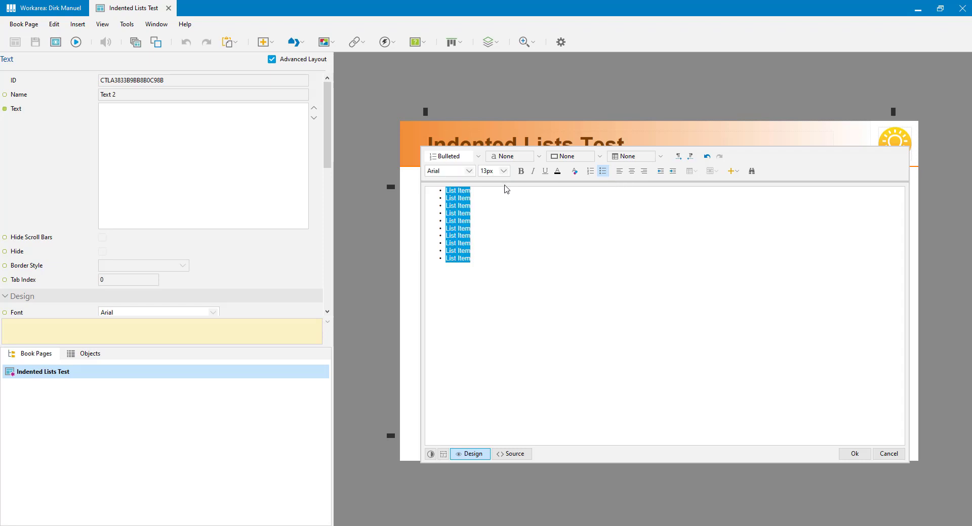
{"action": "left_click", "coordinate": [603, 172]}
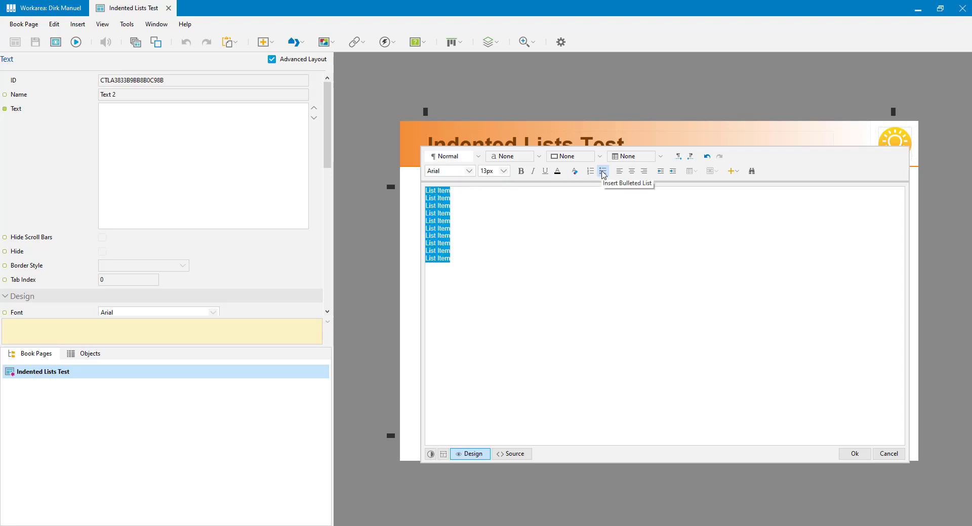
{"action": "left_click", "coordinate": [479, 156]}
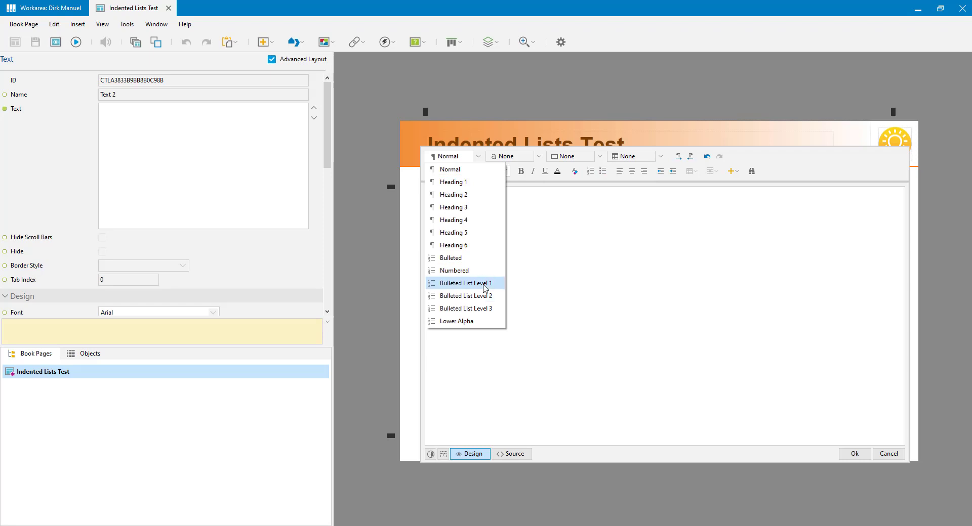
{"action": "left_click", "coordinate": [485, 285]}
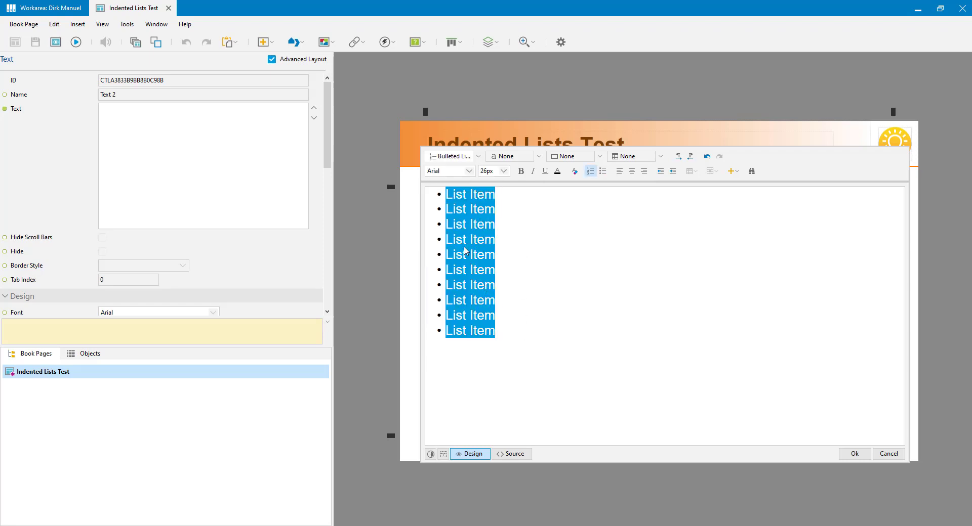
{"action": "left_click", "coordinate": [470, 195]}
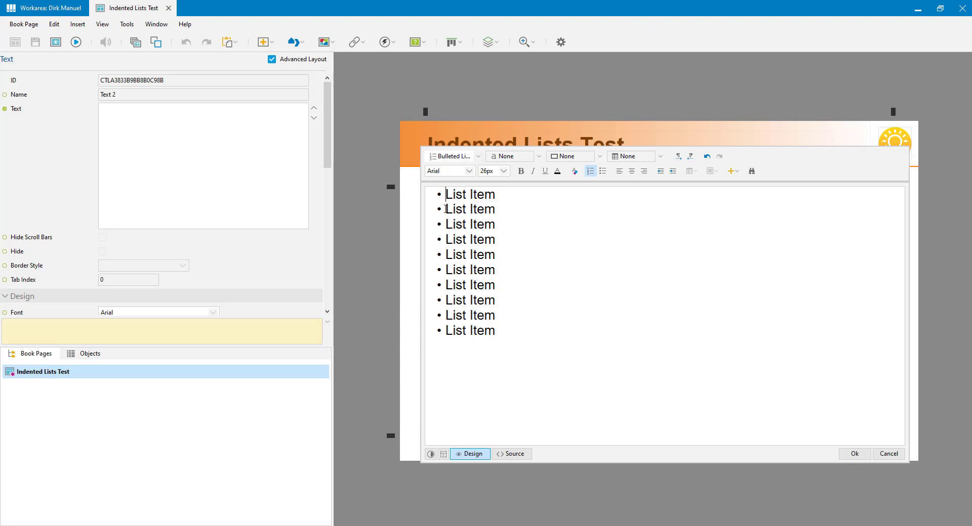
Step: Indent items two to five to level 2, then the last three of them to level 3
{"action": "left_click_drag", "start_coordinate": [447, 208], "coordinate": [506, 255]}
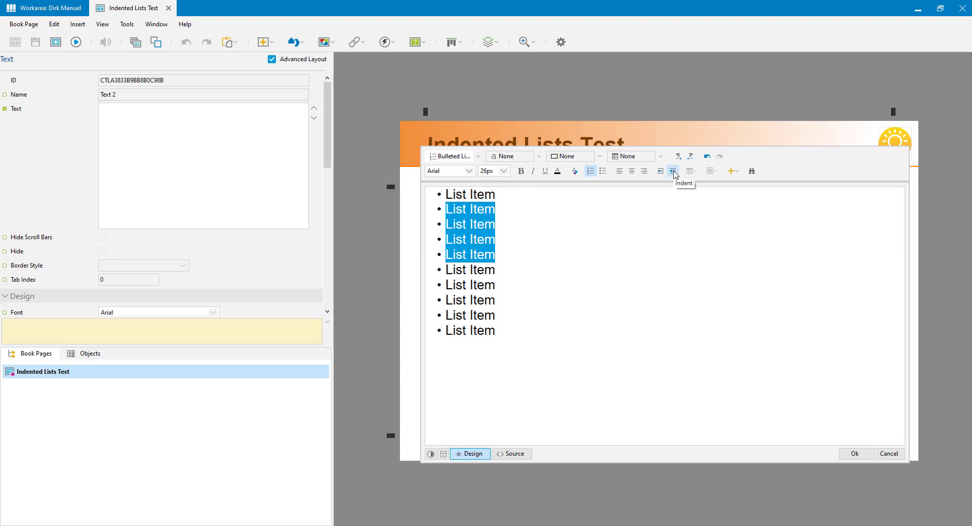
{"action": "left_click", "coordinate": [673, 173]}
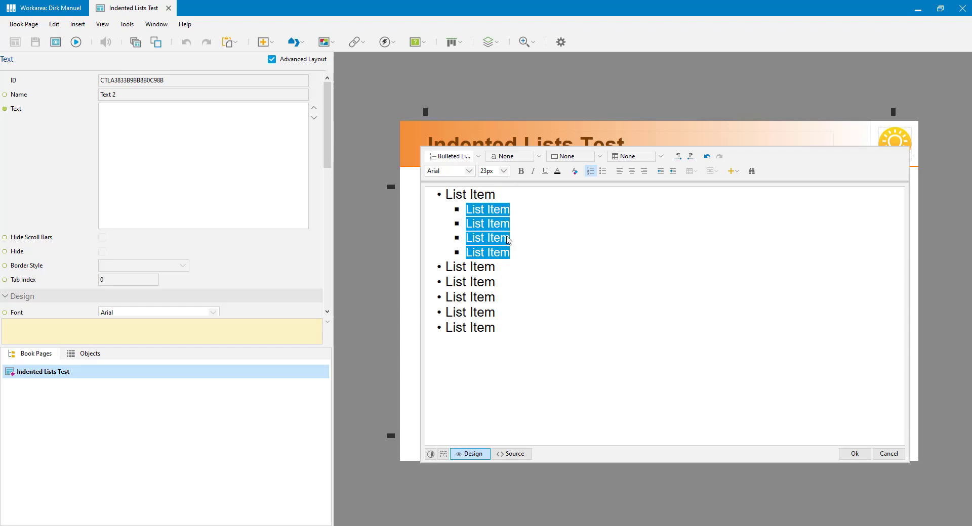
{"action": "left_click", "coordinate": [488, 241]}
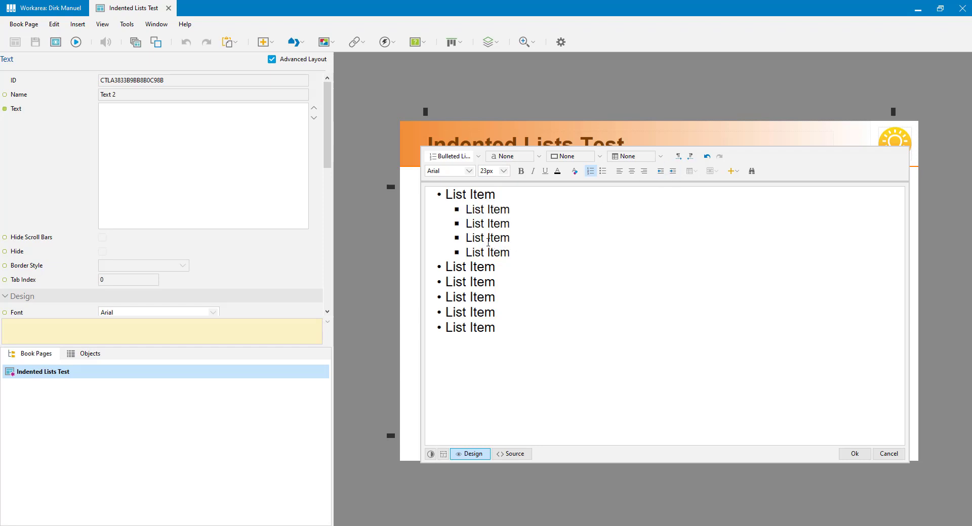
{"action": "left_click_drag", "start_coordinate": [465, 223], "coordinate": [515, 250]}
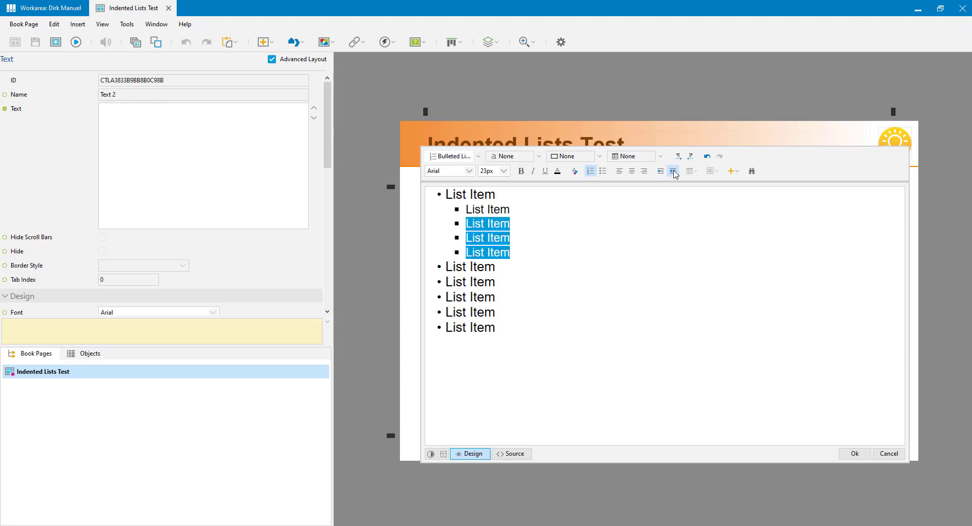
{"action": "left_click", "coordinate": [672, 171]}
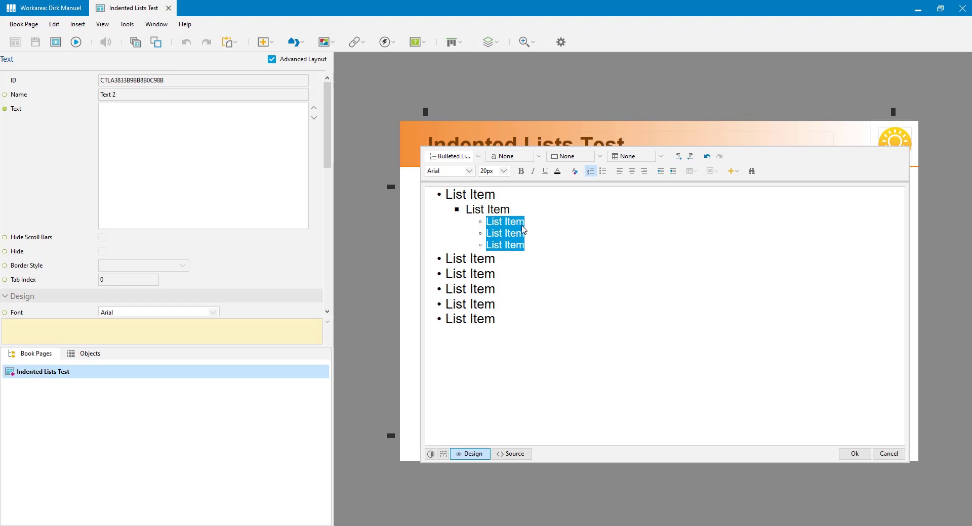
{"action": "left_click", "coordinate": [462, 274]}
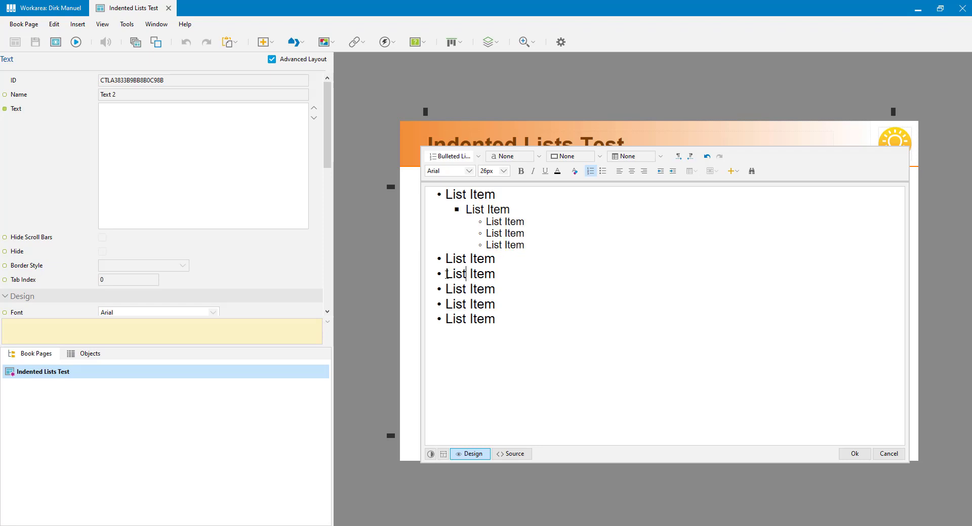
{"action": "left_click_drag", "start_coordinate": [446, 274], "coordinate": [503, 303]}
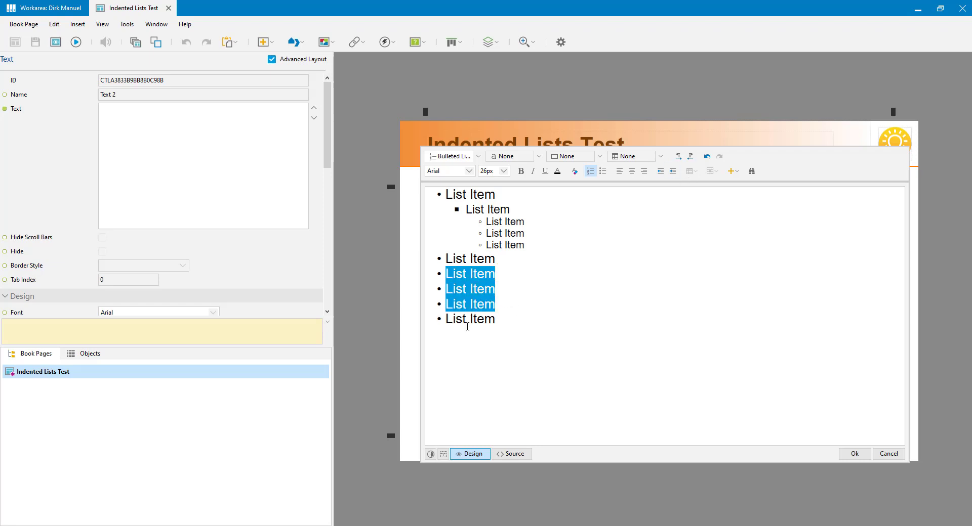
Step: Indent four circle-bullet items as level 3 between two square-bullet level-2 items, then apply the list
{"action": "key", "text": "Tab"}
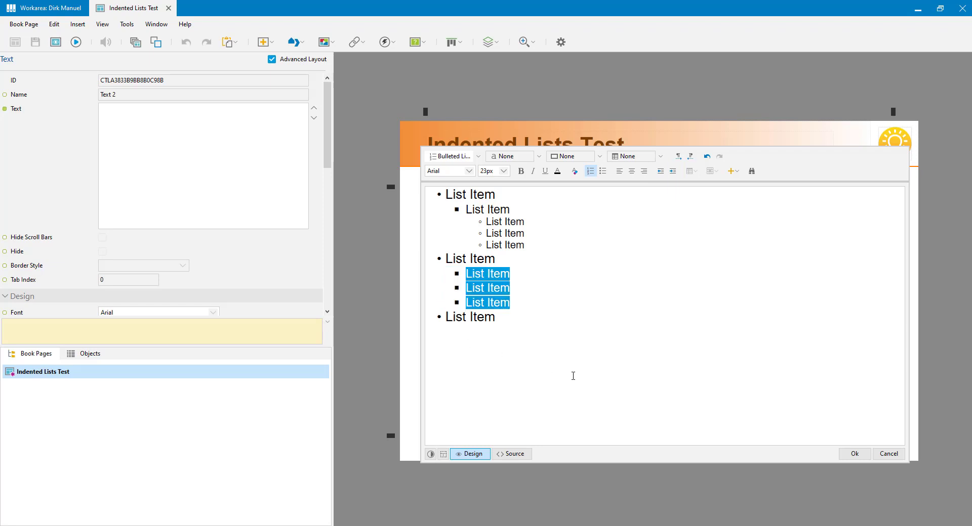
{"action": "left_click", "coordinate": [486, 288]}
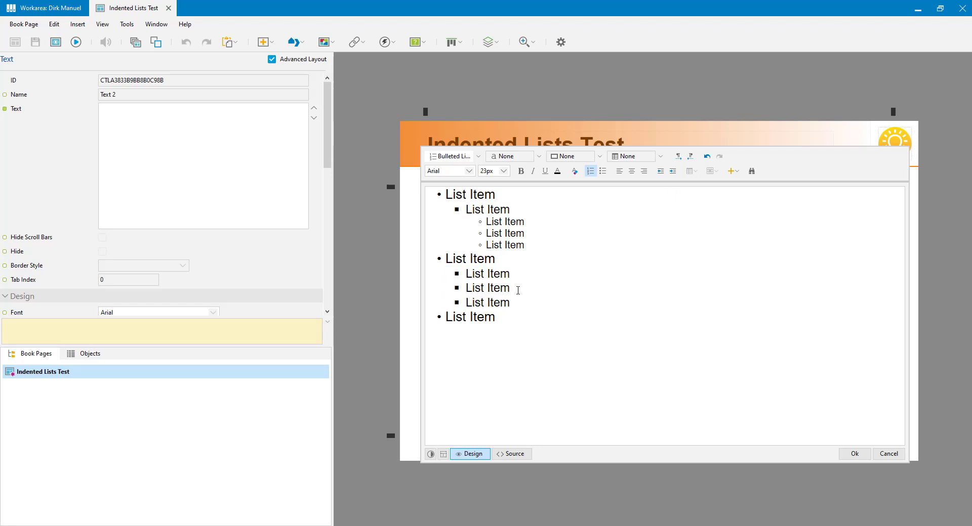
{"action": "key", "text": "Tab"}
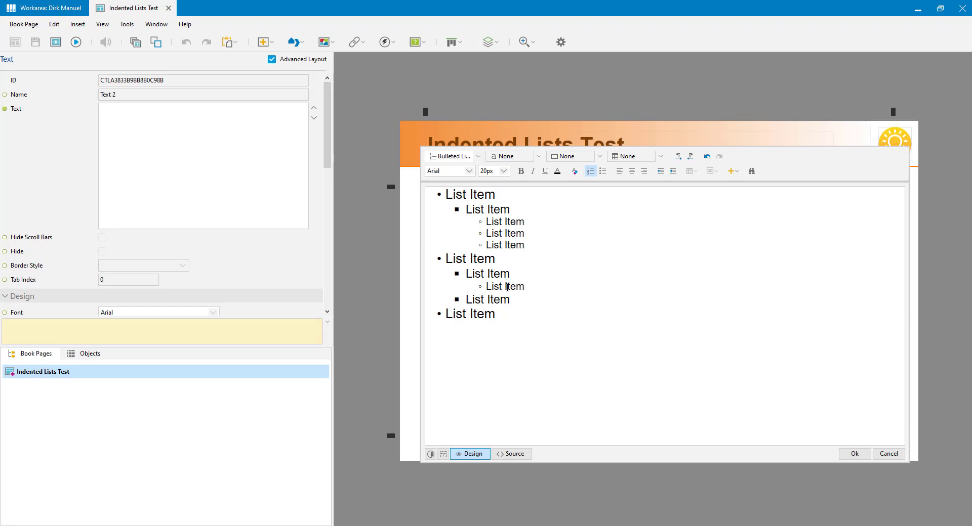
{"action": "key", "text": "shift+Tab"}
{"action": "key", "text": "shift+Tab"}
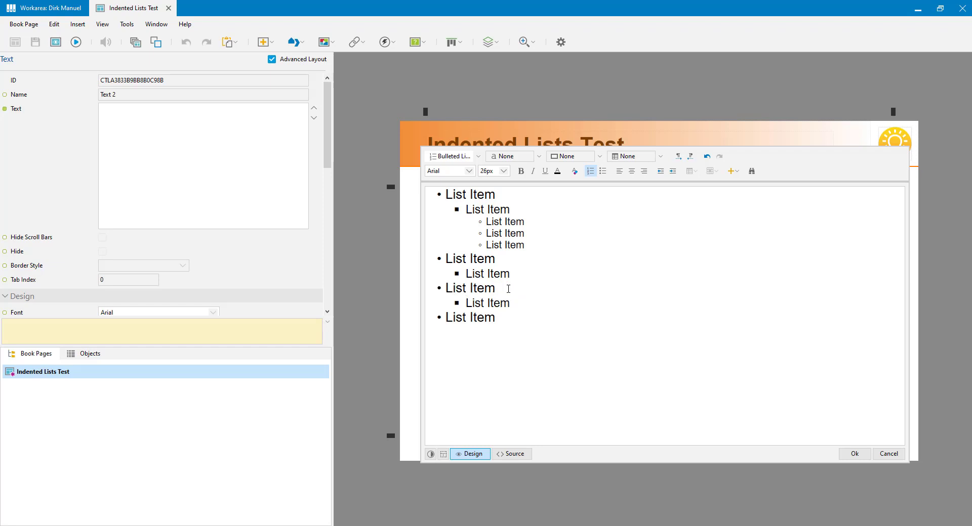
{"action": "triple_click", "coordinate": [473, 304]}
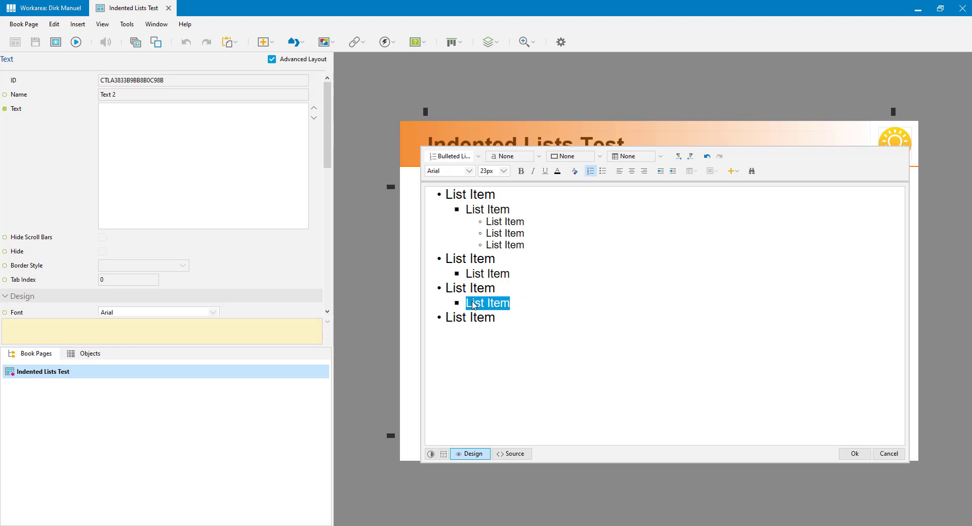
{"action": "key", "text": "shift+Tab"}
{"action": "left_click", "coordinate": [473, 289]}
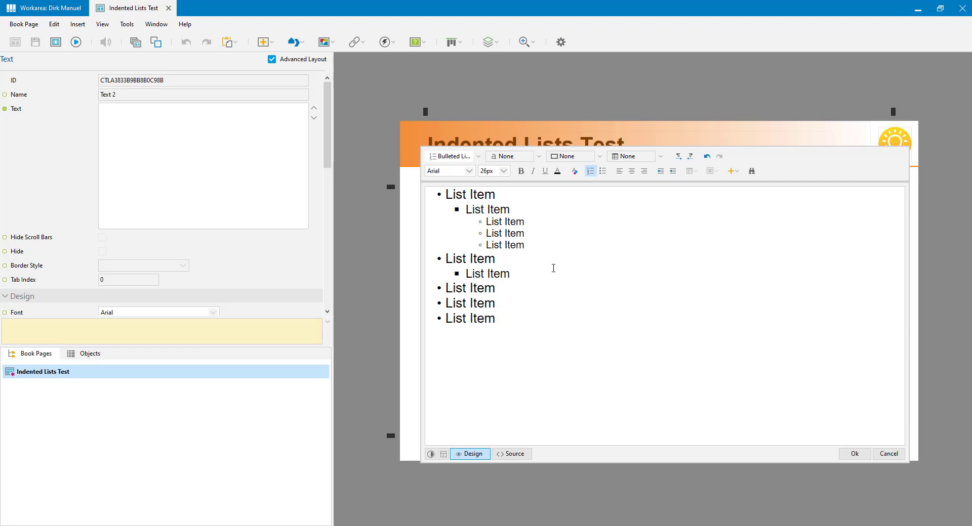
{"action": "key", "text": "Tab"}
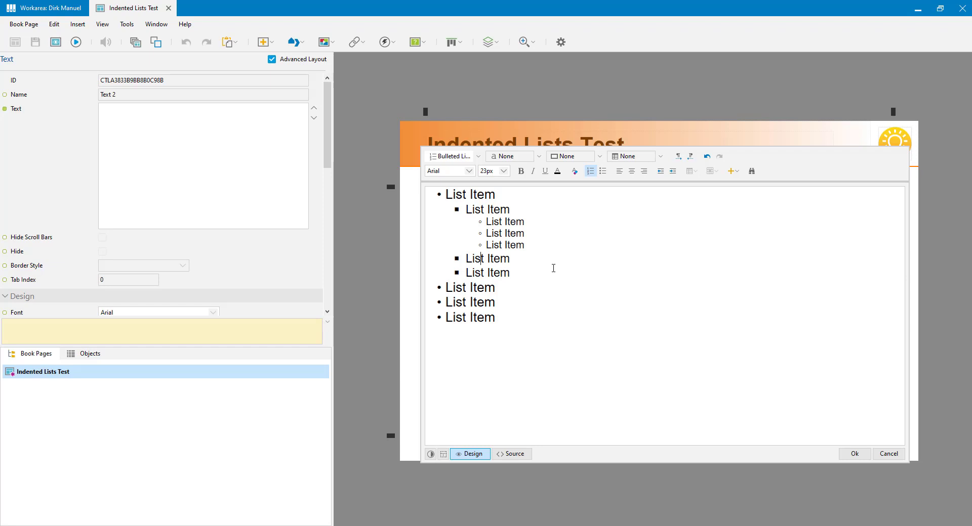
{"action": "key", "text": "Tab"}
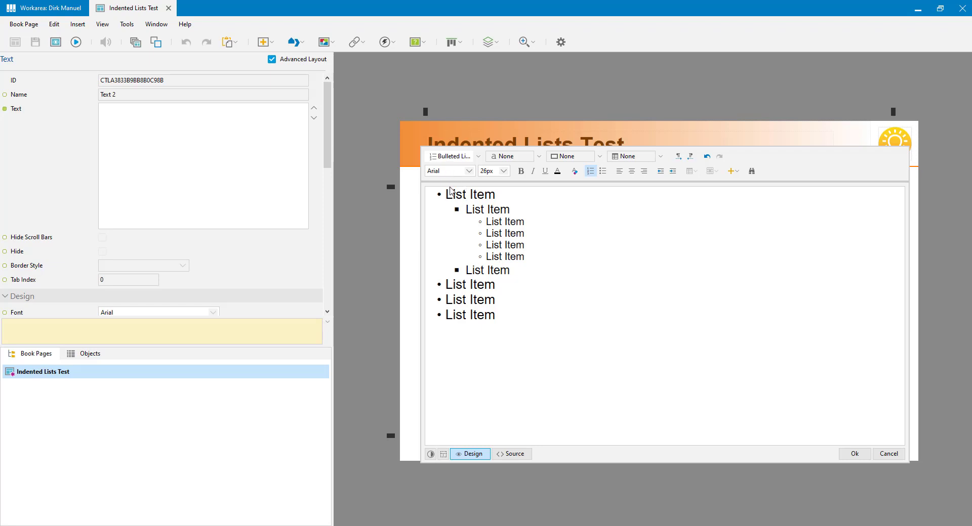
{"action": "left_click", "coordinate": [466, 193]}
{"action": "left_click", "coordinate": [866, 454]}
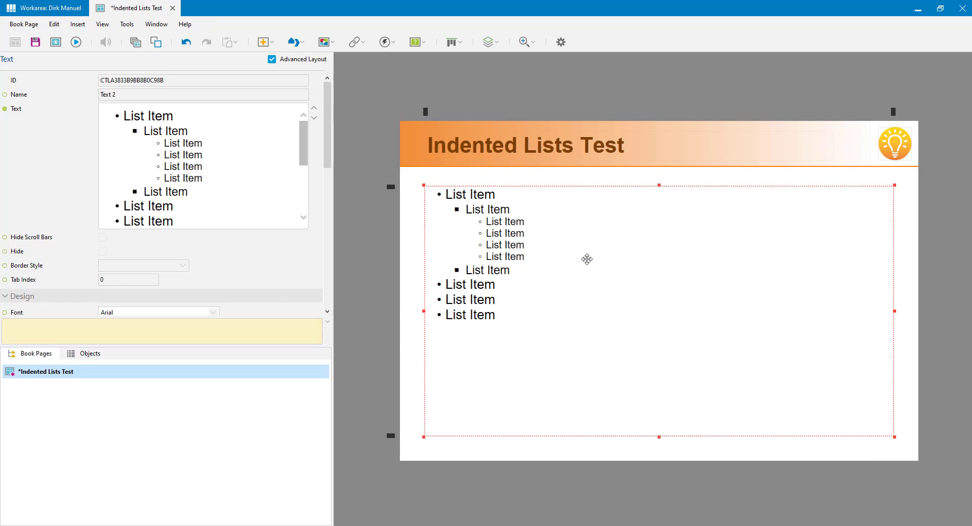
Step: Check the existing guide at Left 50 and insert a new vertical guide at Left 90
{"action": "left_click", "coordinate": [426, 112]}
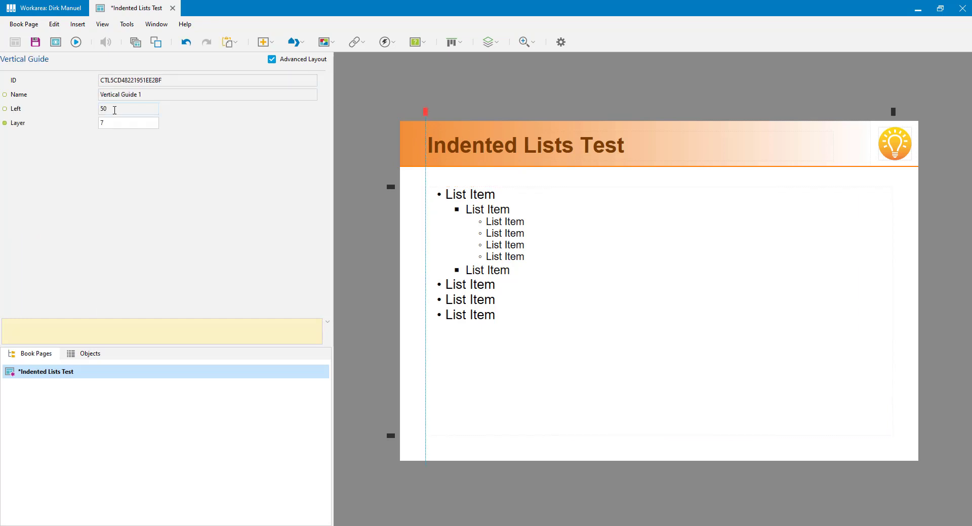
{"action": "double_click", "coordinate": [115, 110]}
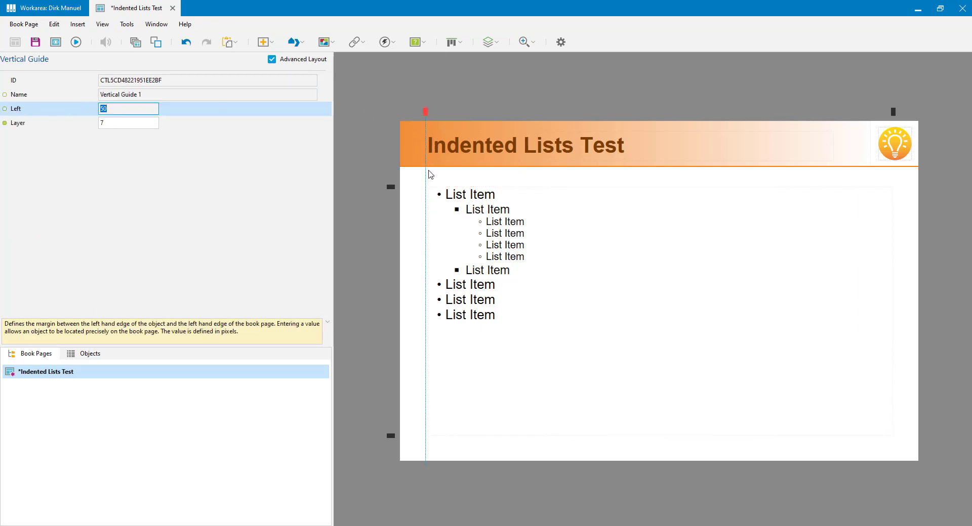
{"action": "left_click", "coordinate": [446, 196]}
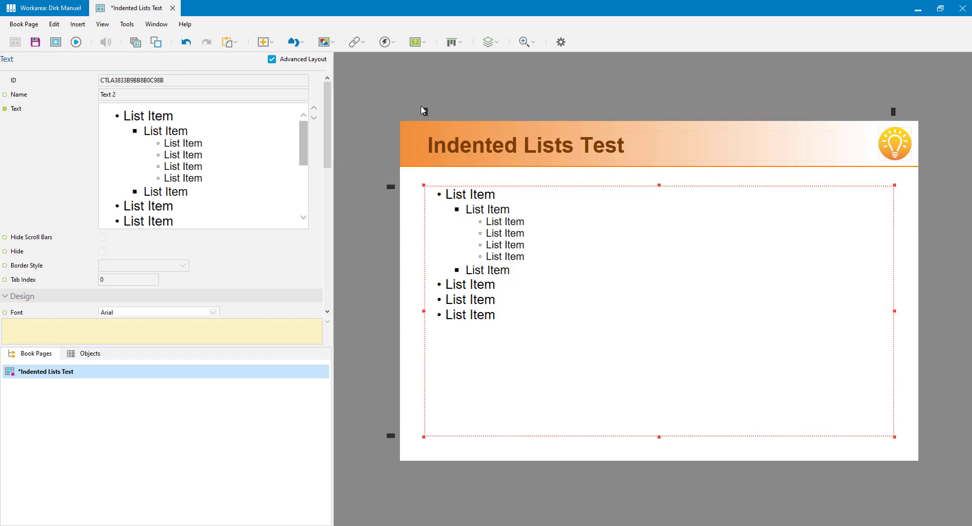
{"action": "left_click", "coordinate": [424, 110]}
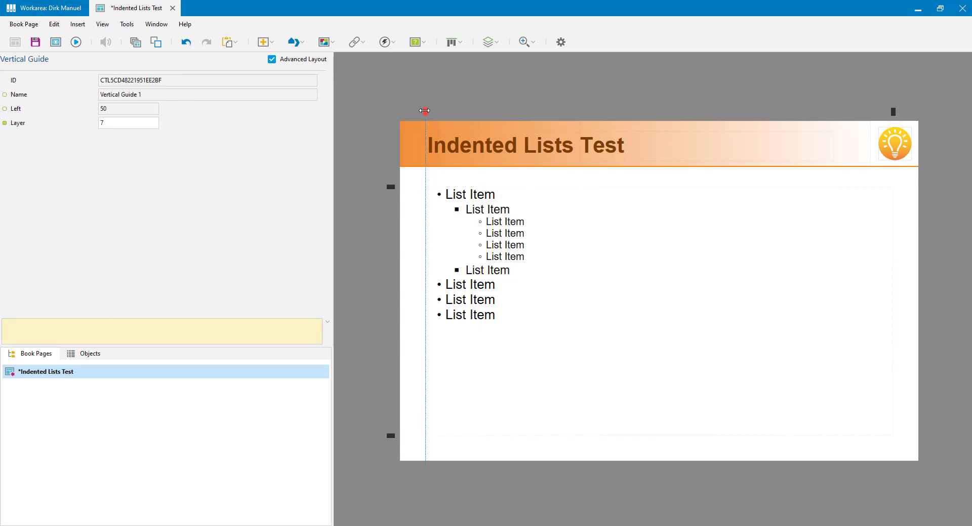
{"action": "left_click", "coordinate": [453, 42]}
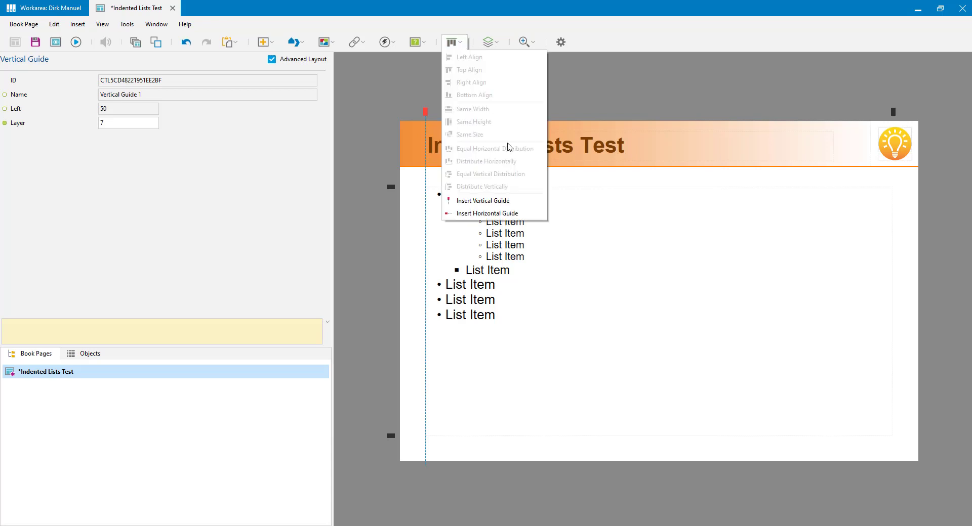
{"action": "left_click", "coordinate": [514, 203]}
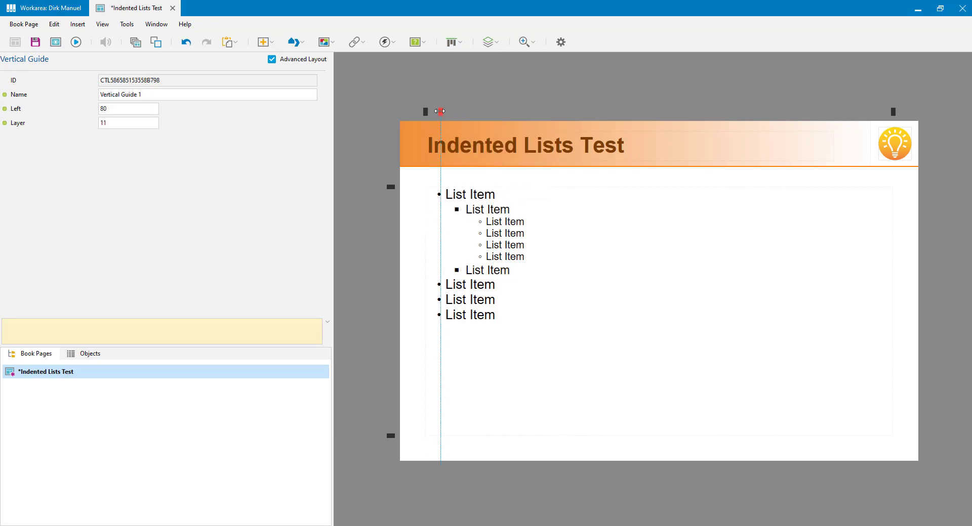
{"action": "left_click_drag", "start_coordinate": [439, 112], "coordinate": [445, 114]}
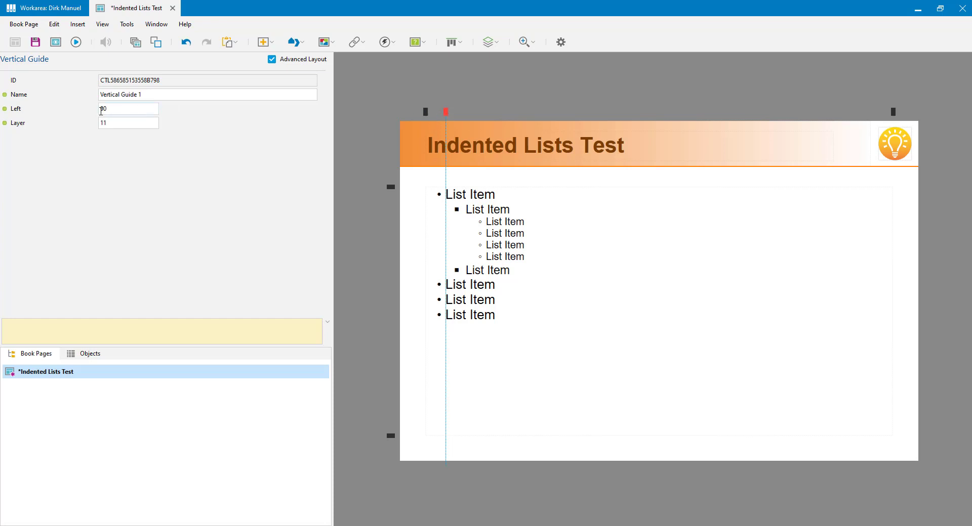
{"action": "double_click", "coordinate": [105, 109]}
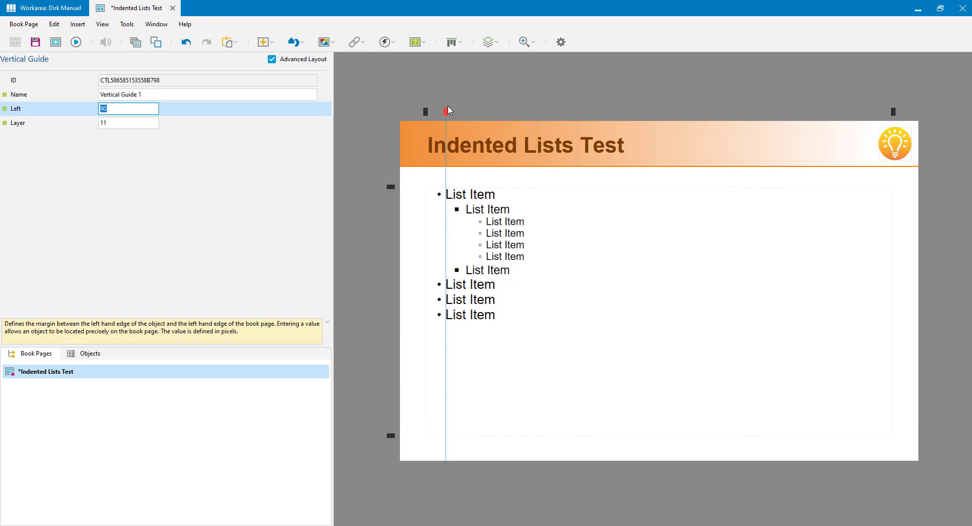
Step: Duplicate the guide with Ctrl+D and position the copy at Left 130
{"action": "left_click", "coordinate": [425, 113]}
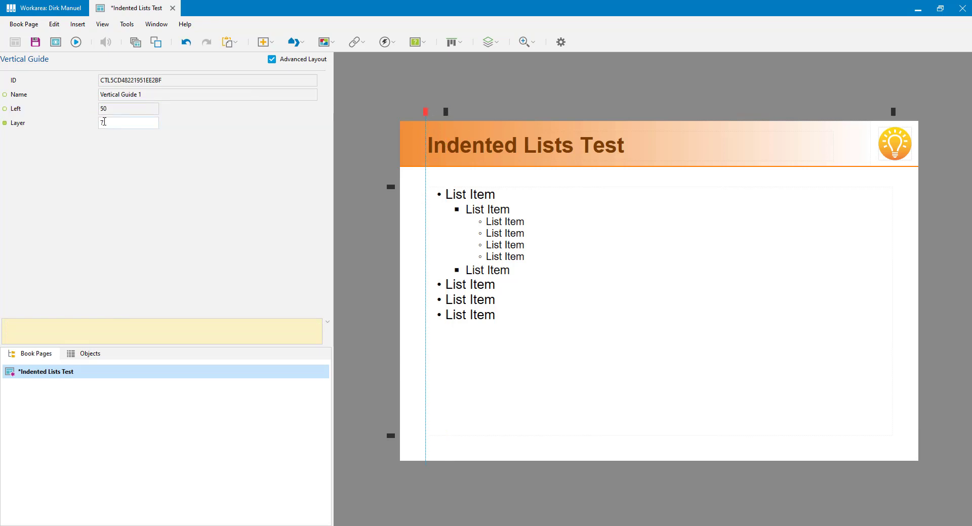
{"action": "left_click", "coordinate": [126, 113]}
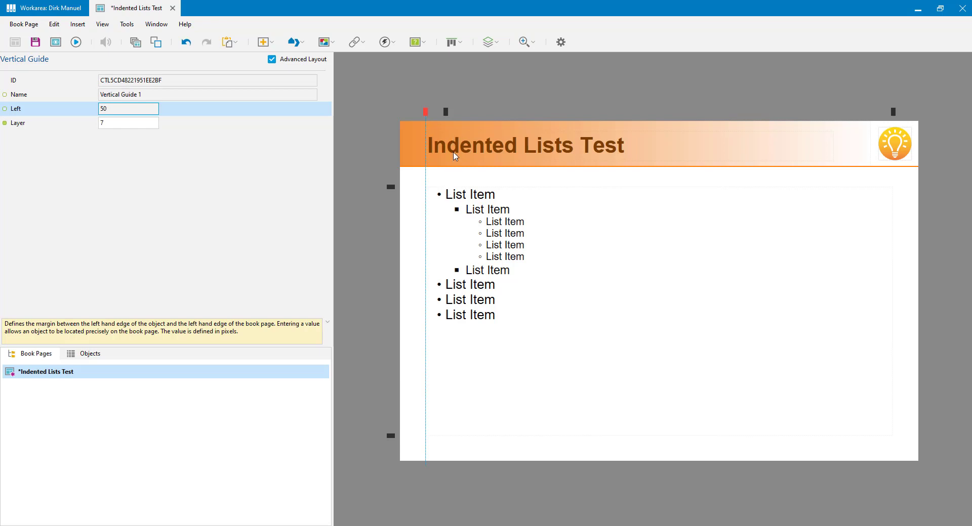
{"action": "left_click", "coordinate": [446, 112]}
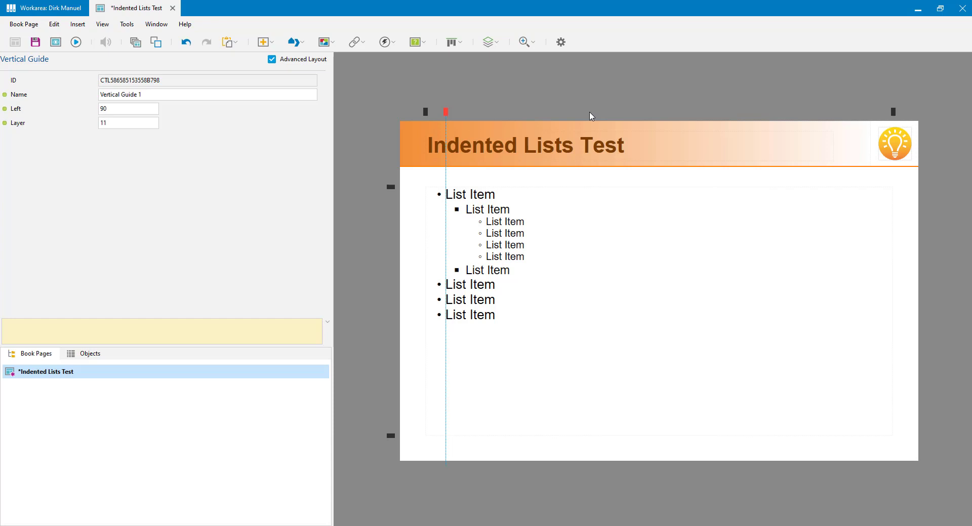
{"action": "key", "text": "ctrl+d"}
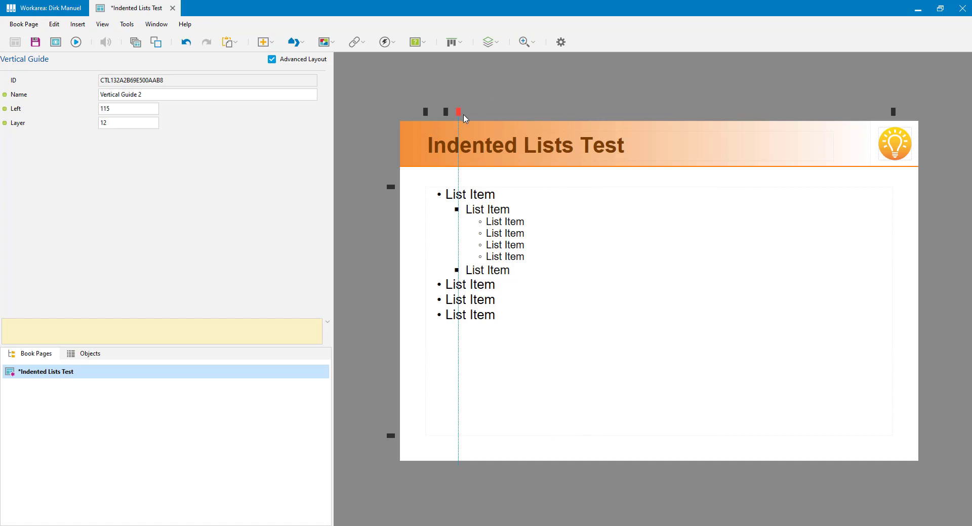
{"action": "left_click_drag", "start_coordinate": [458, 111], "coordinate": [466, 112]}
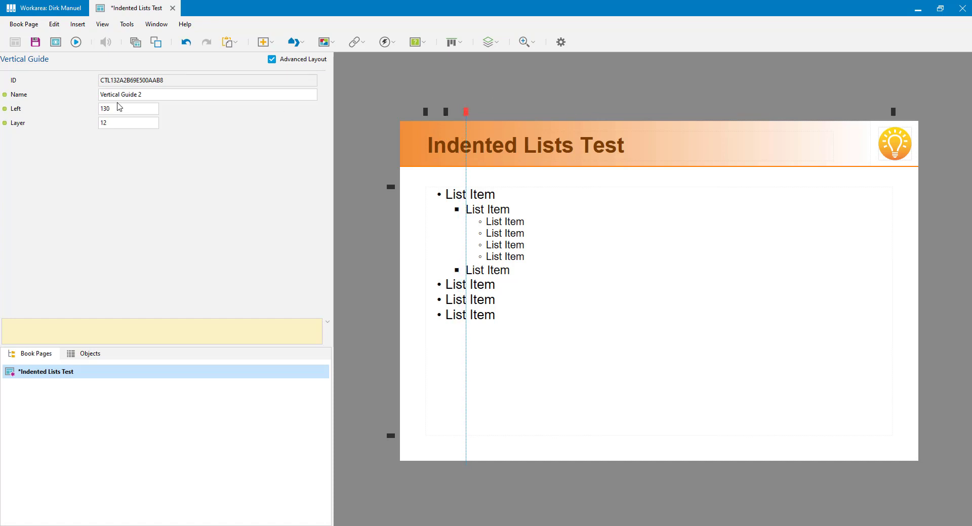
{"action": "left_click", "coordinate": [121, 108]}
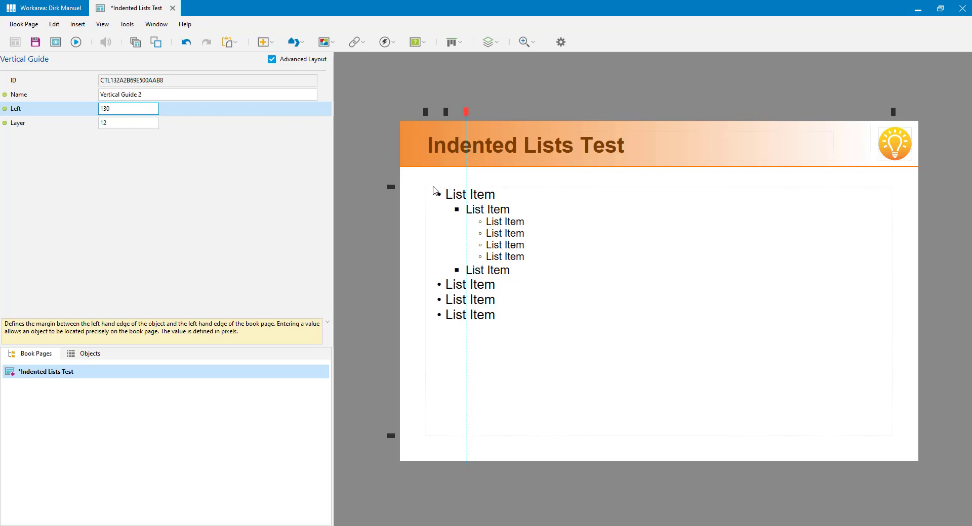
{"action": "left_click", "coordinate": [379, 74]}
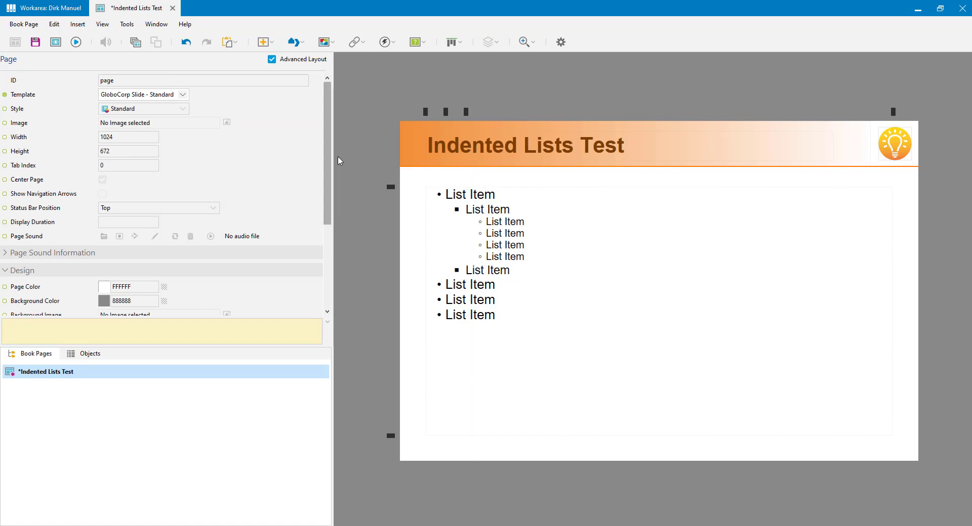
Step: Save the Indented Lists Test page and close its page editor
{"action": "left_click", "coordinate": [446, 112]}
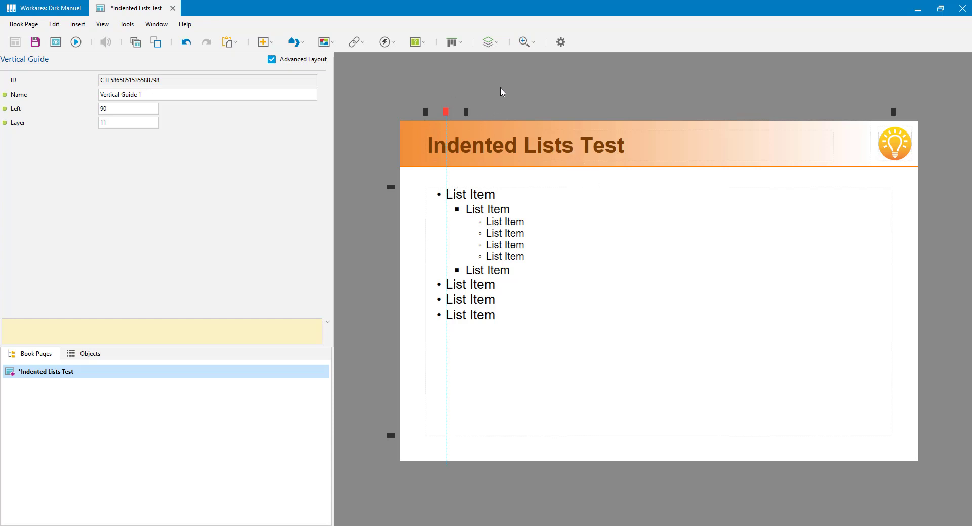
{"action": "left_click", "coordinate": [496, 157]}
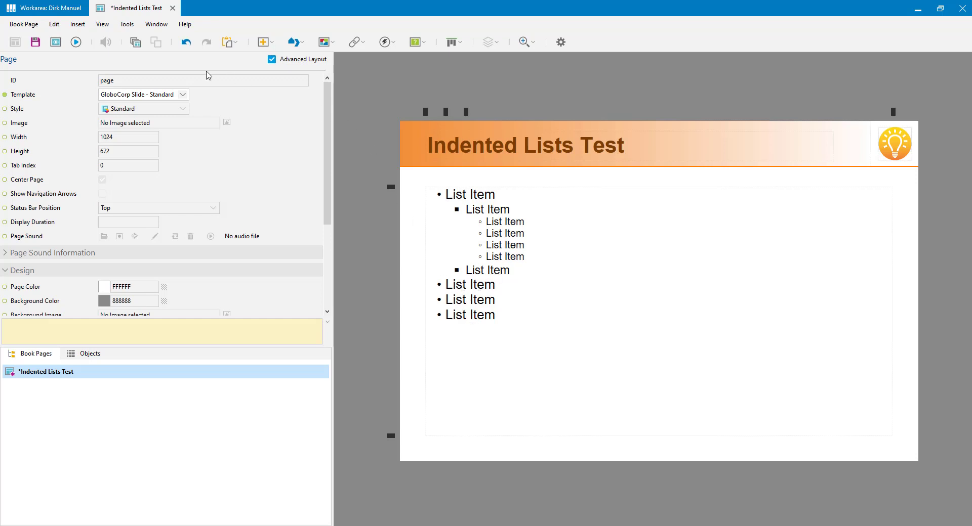
{"action": "left_click", "coordinate": [36, 42]}
{"action": "left_click", "coordinate": [172, 9]}
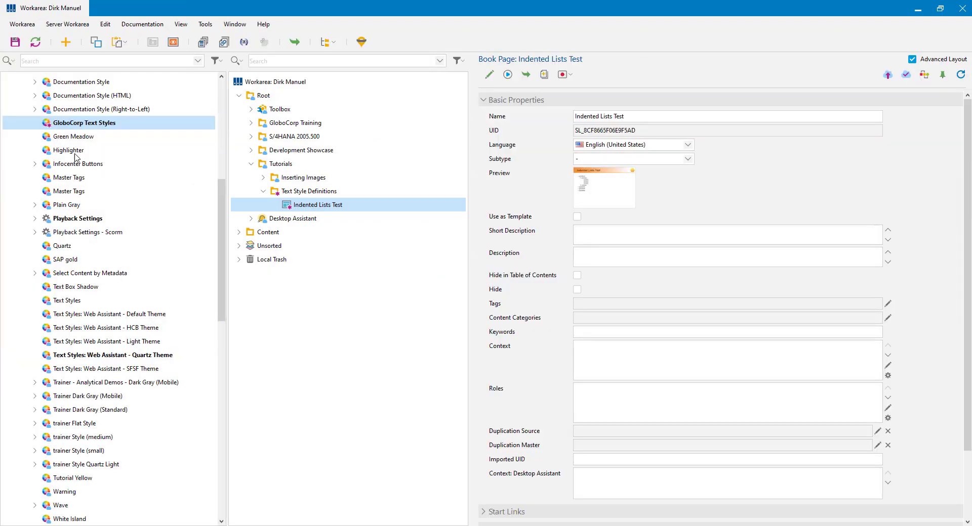
Step: Open GloboCorp Text Styles and review the default base style and Bulleted List Level 1 settings
{"action": "double_click", "coordinate": [79, 124]}
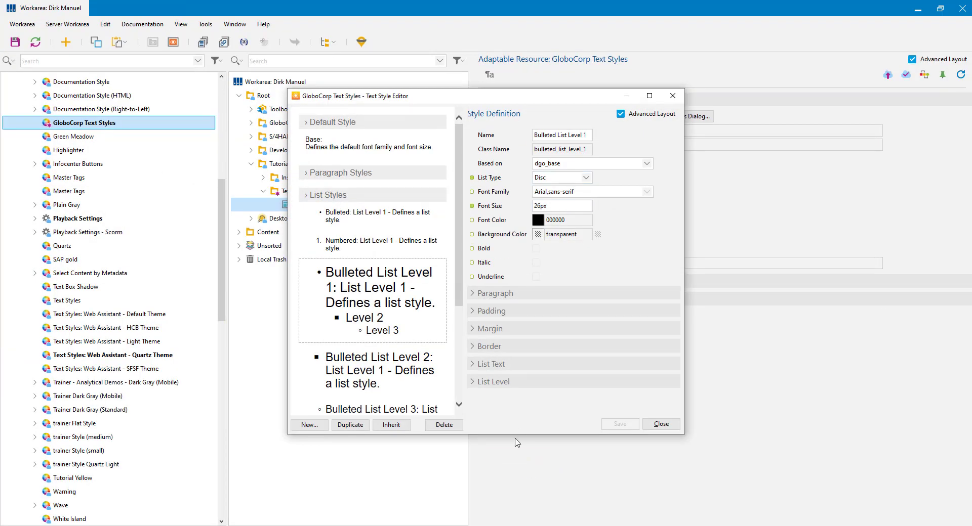
{"action": "left_click_drag", "start_coordinate": [462, 215], "coordinate": [465, 277]}
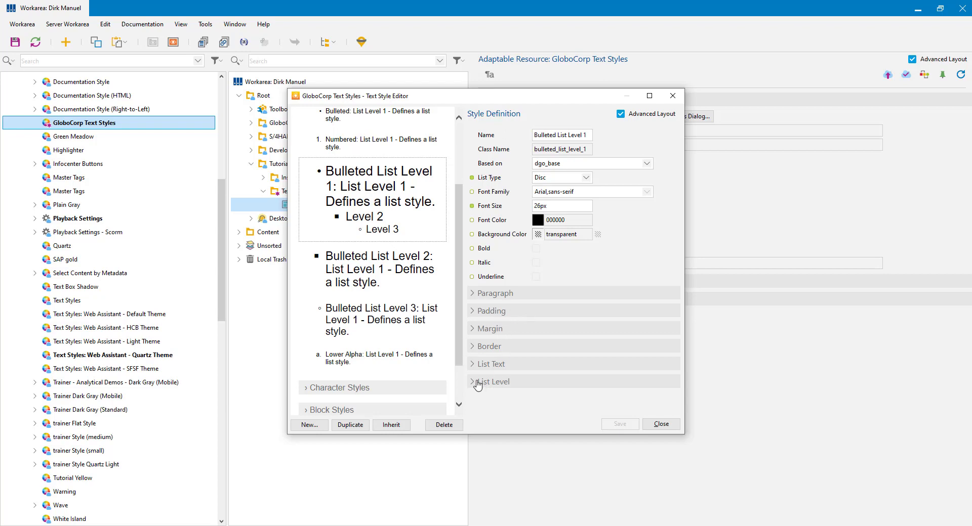
{"action": "left_click", "coordinate": [473, 366]}
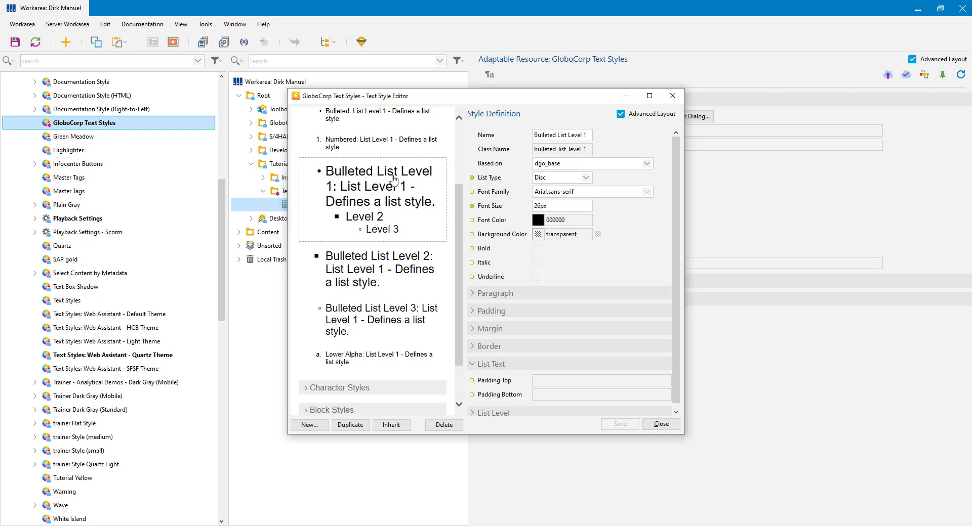
{"action": "left_click", "coordinate": [490, 166]}
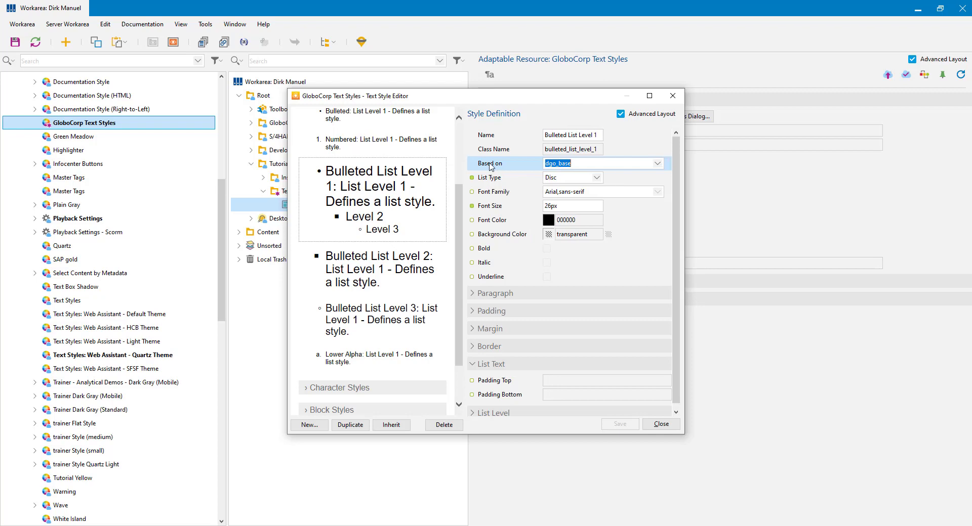
{"action": "left_click", "coordinate": [586, 164]}
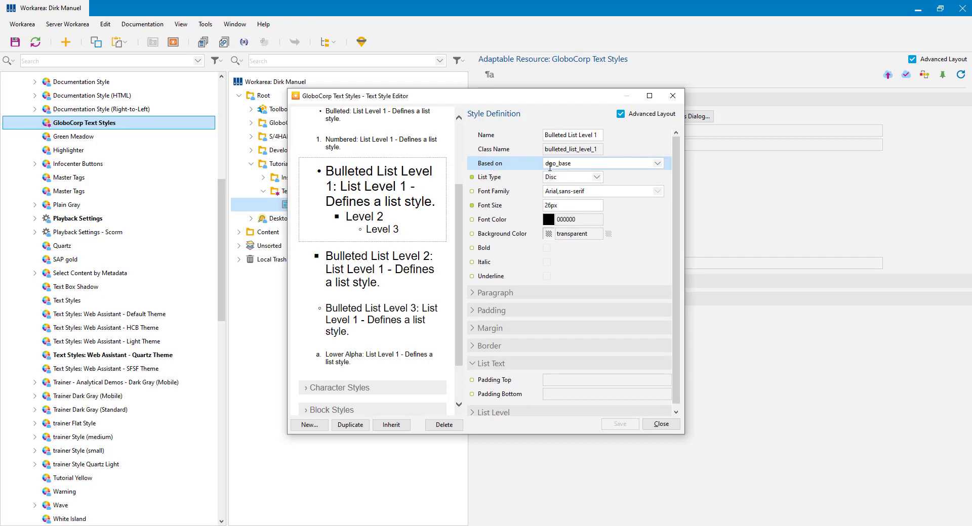
{"action": "scroll", "coordinate": [355, 202], "scroll_direction": "up", "scroll_amount": 5}
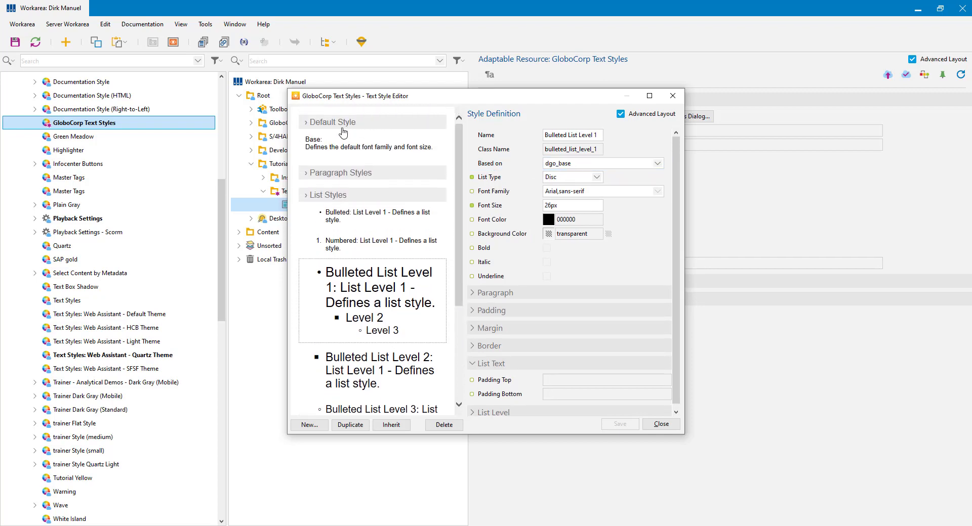
{"action": "left_click", "coordinate": [312, 145]}
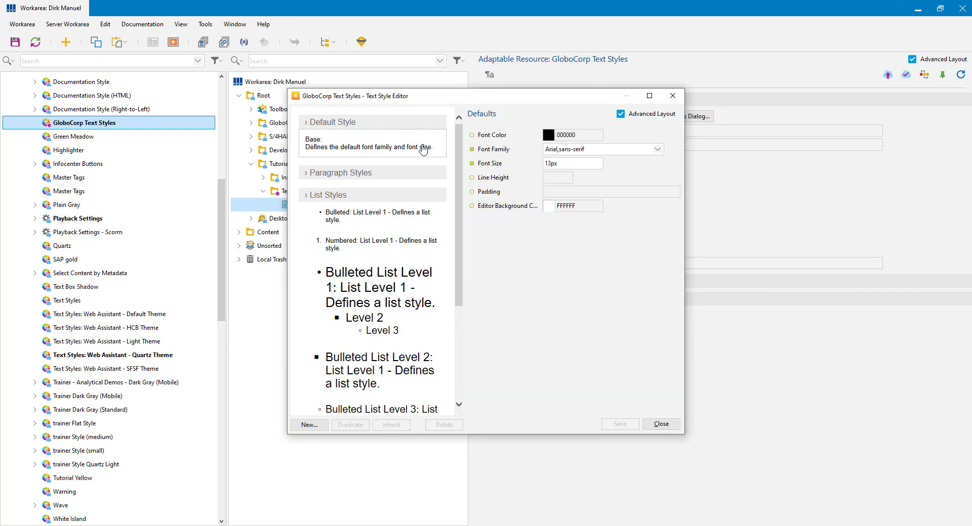
{"action": "left_click", "coordinate": [391, 288]}
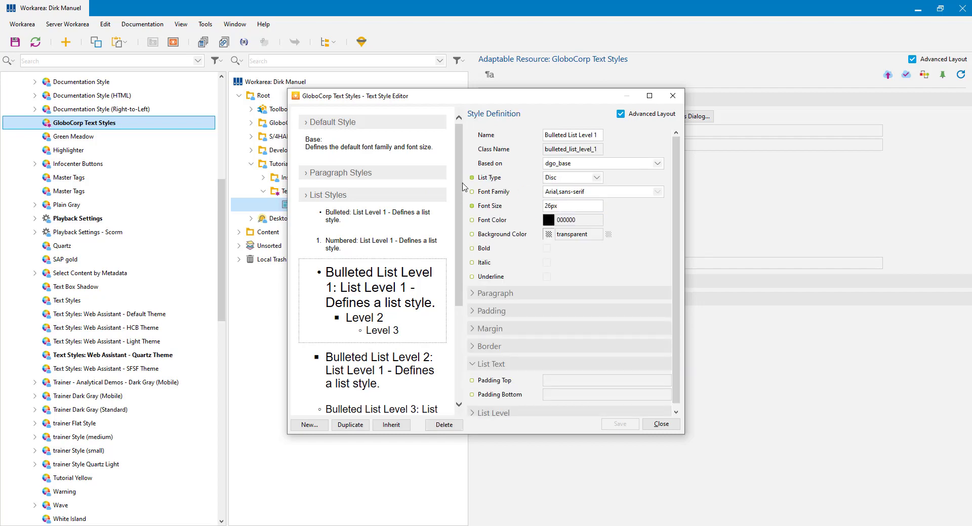
{"action": "left_click_drag", "start_coordinate": [458, 172], "coordinate": [466, 248]}
Step: Set Based on to Bulleted List Level 1 for both Level 2 and Level 3
{"action": "left_click", "coordinate": [375, 247]}
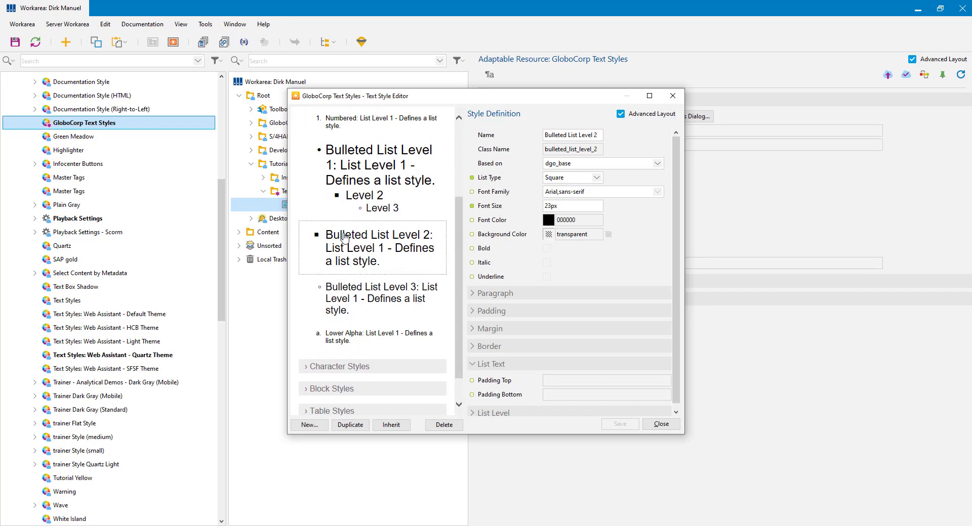
{"action": "left_click", "coordinate": [661, 162]}
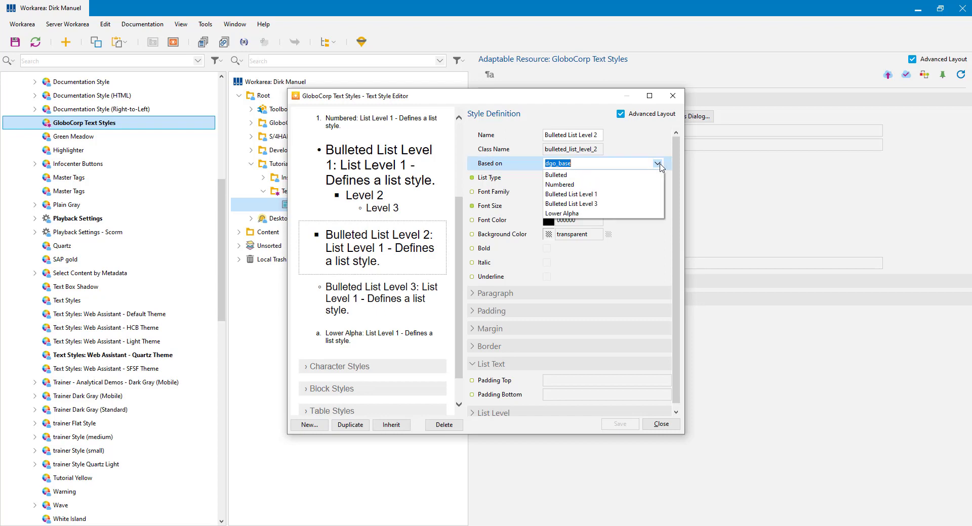
{"action": "left_click", "coordinate": [578, 194]}
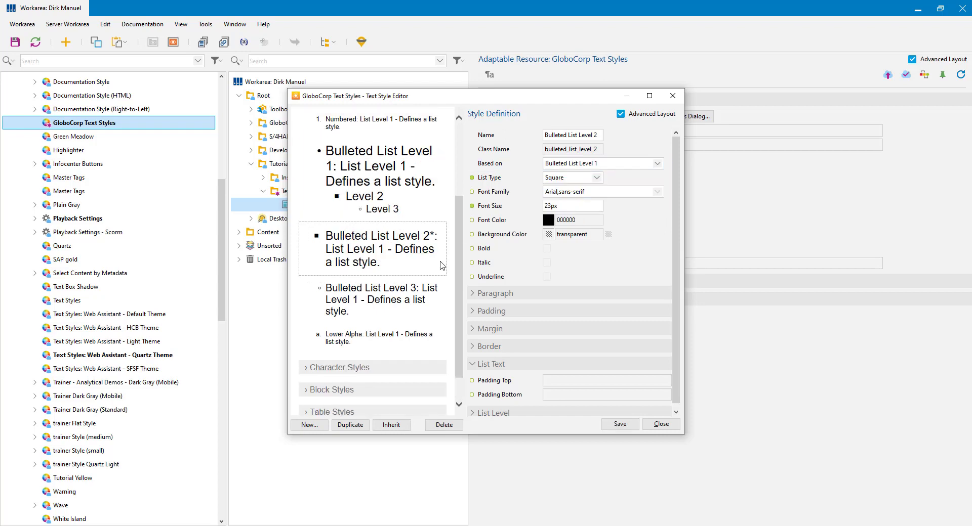
{"action": "left_click", "coordinate": [384, 301]}
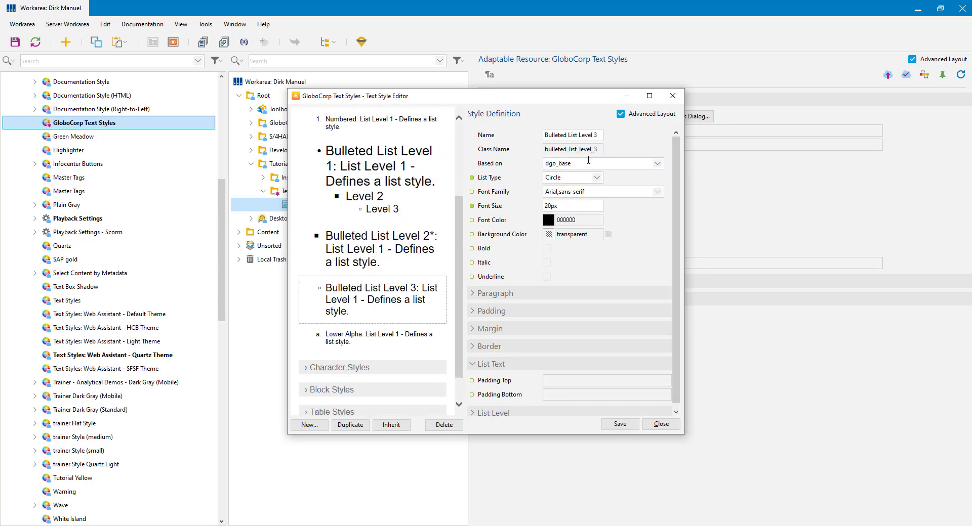
{"action": "left_click", "coordinate": [659, 165]}
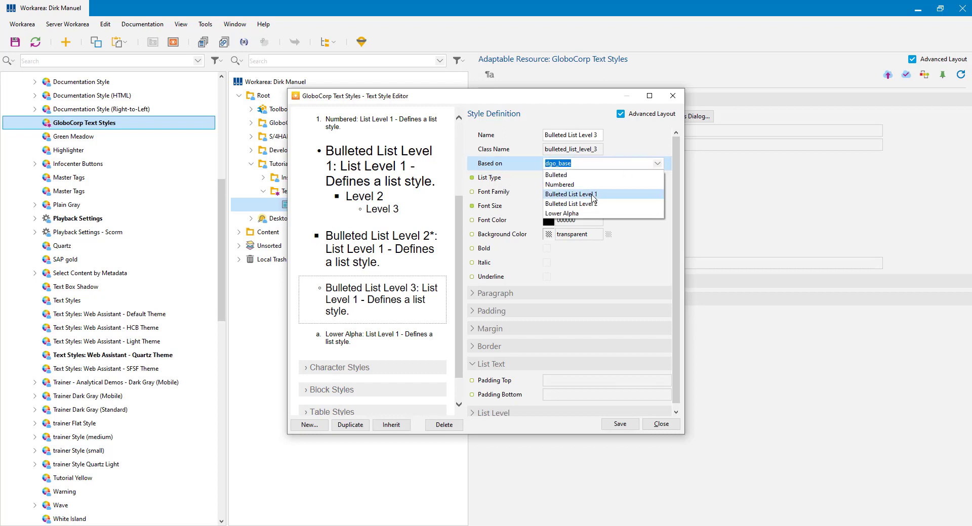
{"action": "left_click", "coordinate": [592, 195]}
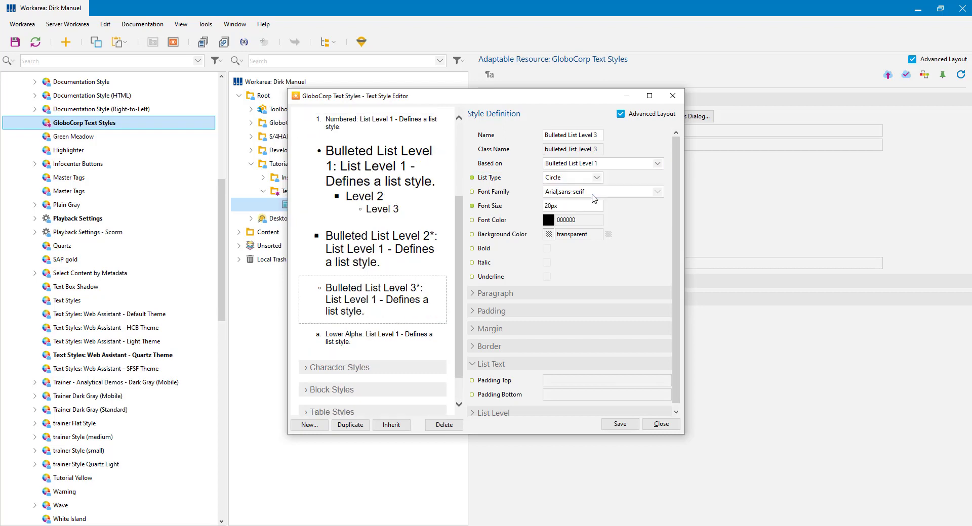
{"action": "left_click", "coordinate": [386, 163]}
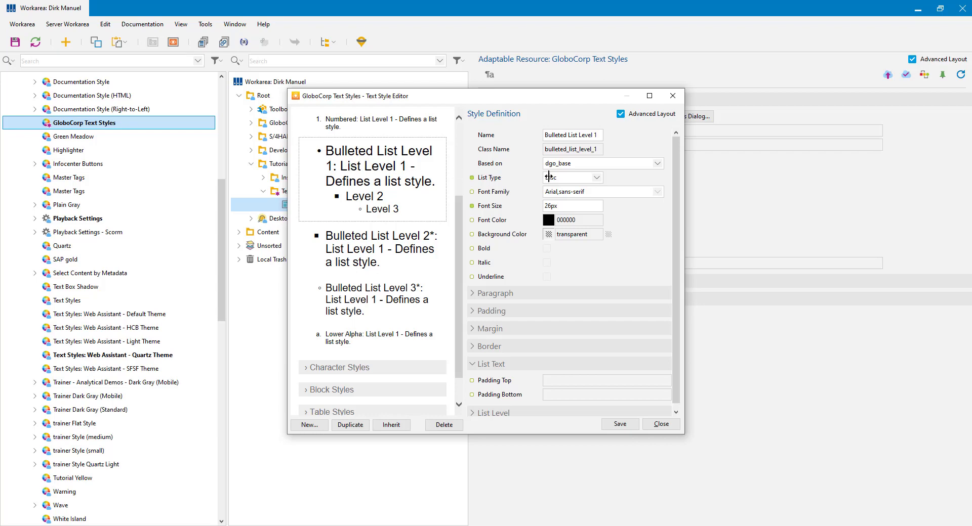
Step: Give Bulleted List Level 1 a 10px bottom list-text padding
{"action": "left_click", "coordinate": [474, 398]}
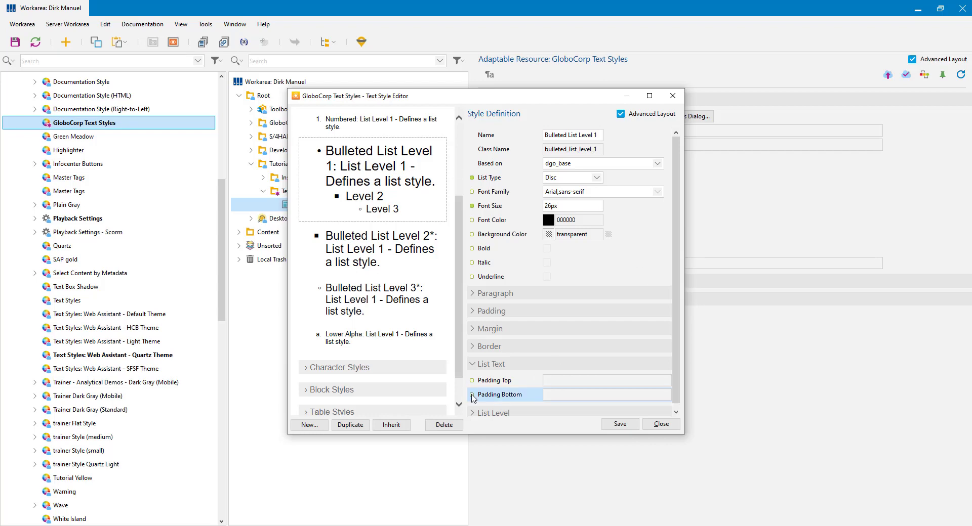
{"action": "left_click", "coordinate": [563, 396]}
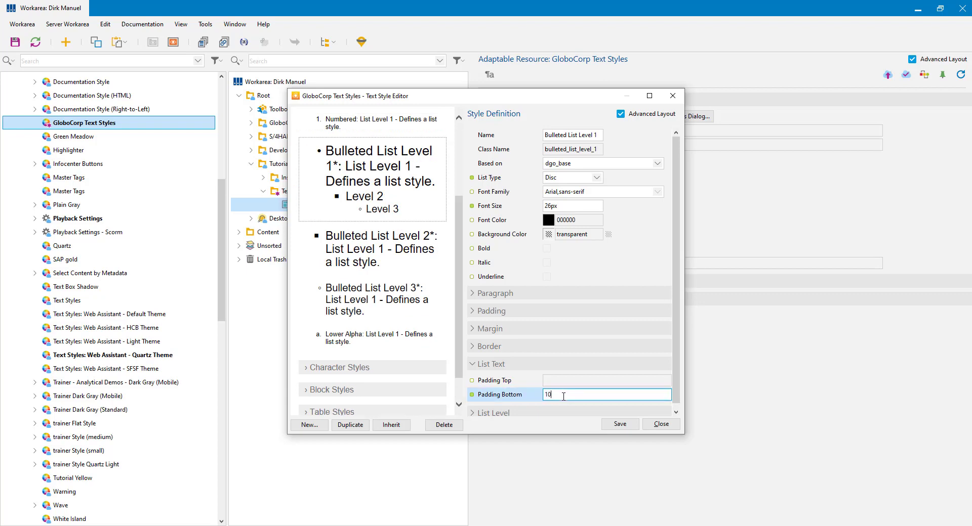
{"action": "left_click", "coordinate": [601, 381]}
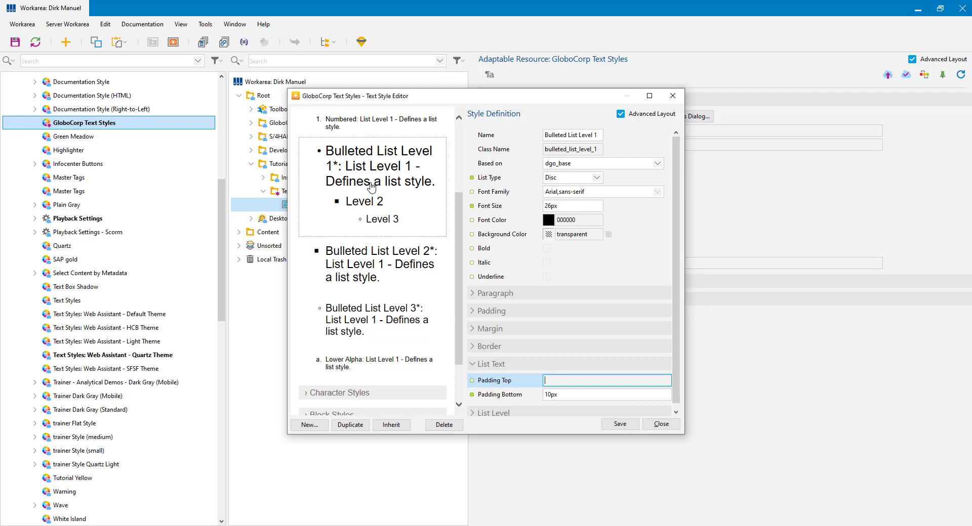
Step: Review the Level 2, 3 and 1 settings, then save the text styles and close the editor
{"action": "left_click", "coordinate": [353, 274]}
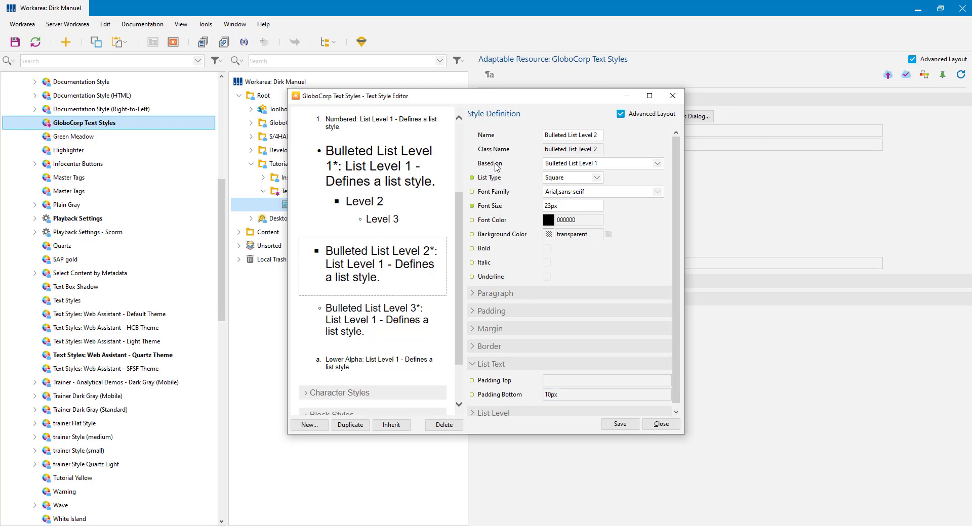
{"action": "left_click", "coordinate": [385, 313]}
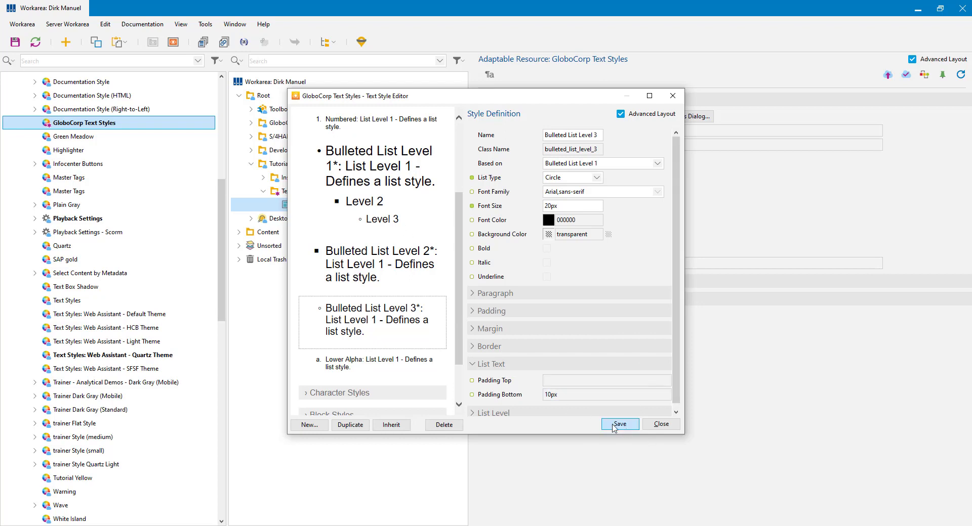
{"action": "left_click", "coordinate": [369, 159]}
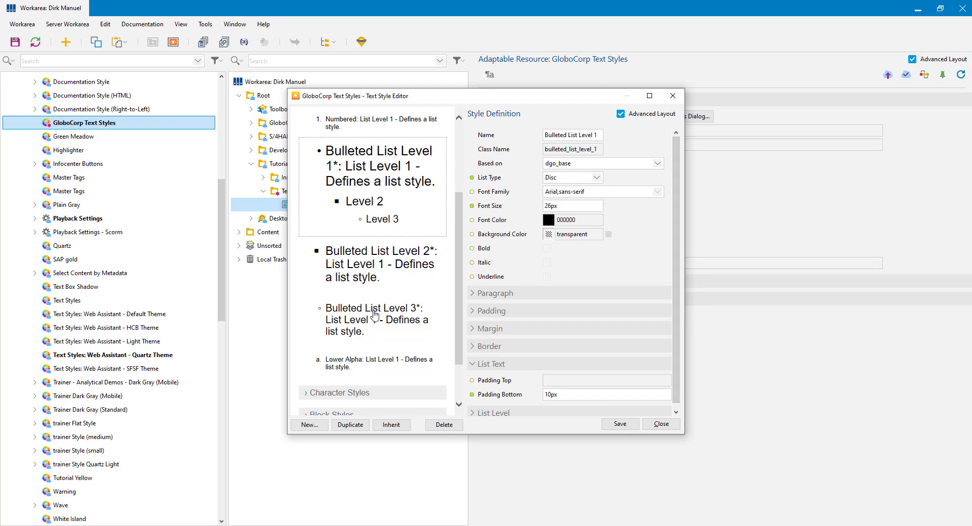
{"action": "left_click", "coordinate": [619, 425]}
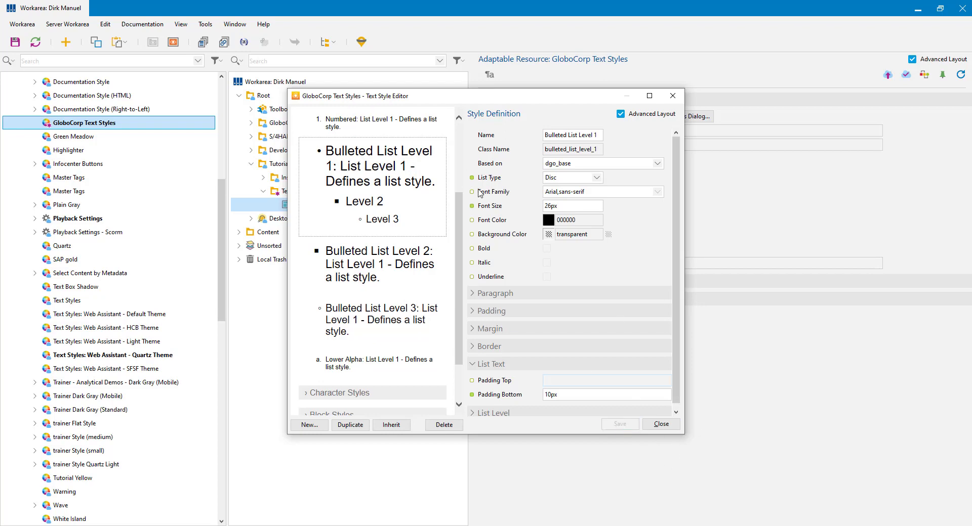
{"action": "left_click", "coordinate": [673, 96]}
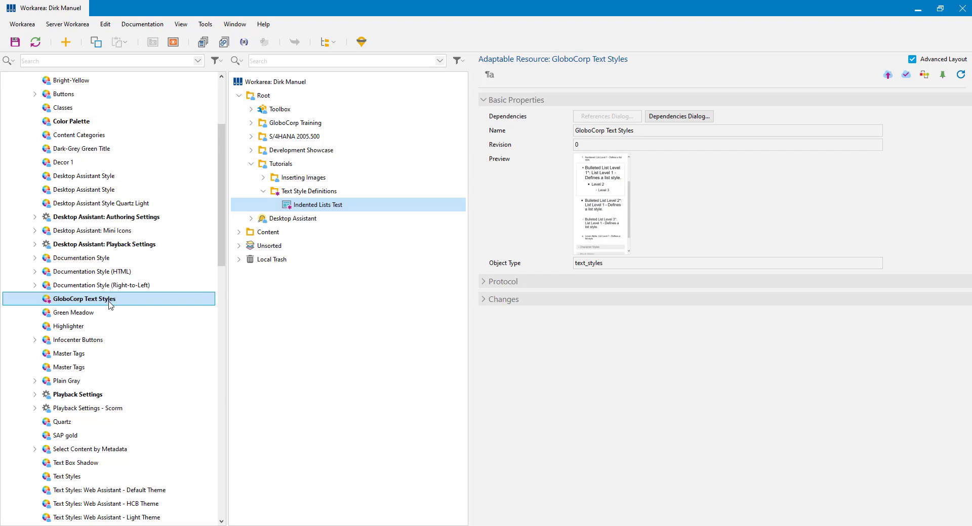
Step: Open Indented Lists Test to view the restyled three-level list, then close the page
{"action": "double_click", "coordinate": [305, 205]}
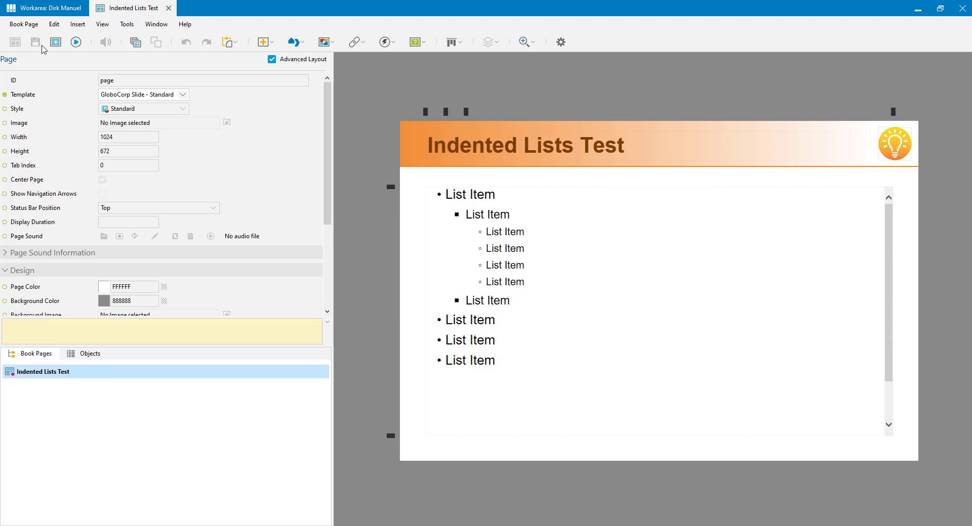
{"action": "left_click", "coordinate": [169, 8]}
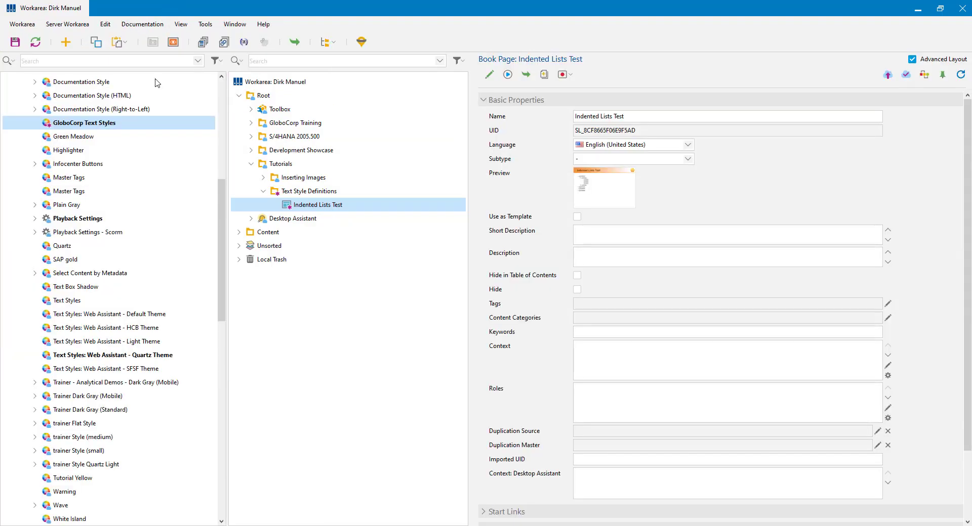
Step: Reopen GloboCorp Text Styles and change Bulleted List Level 3's bottom list-text padding from 10px to 0px
{"action": "double_click", "coordinate": [79, 127]}
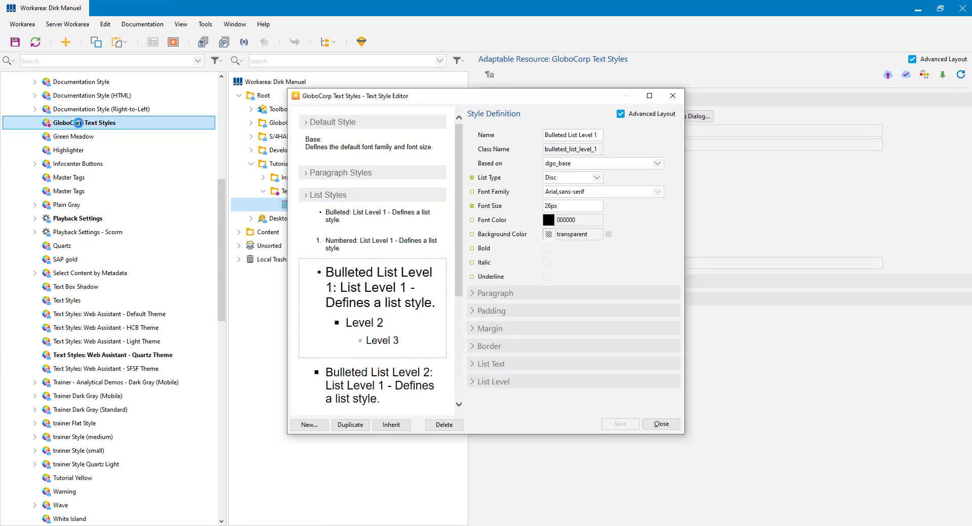
{"action": "left_click_drag", "start_coordinate": [458, 235], "coordinate": [467, 321]}
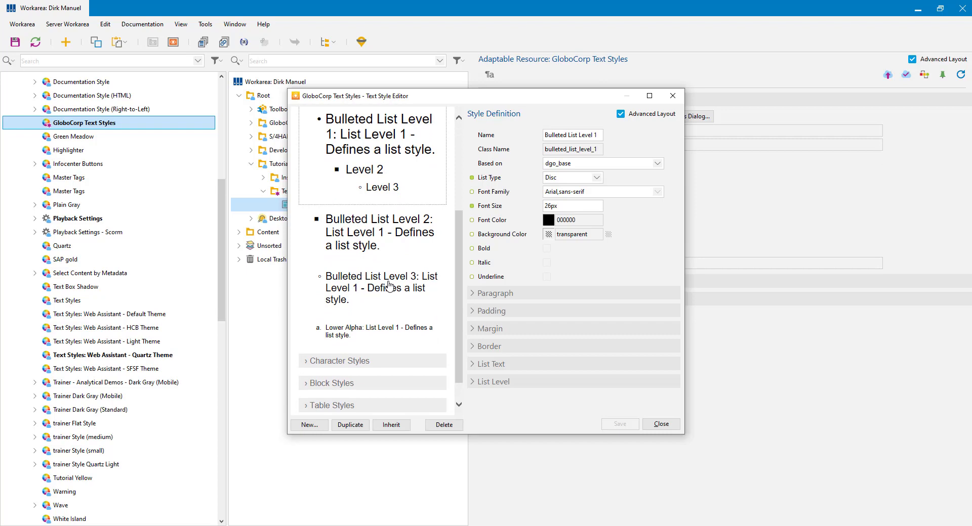
{"action": "left_click", "coordinate": [388, 287]}
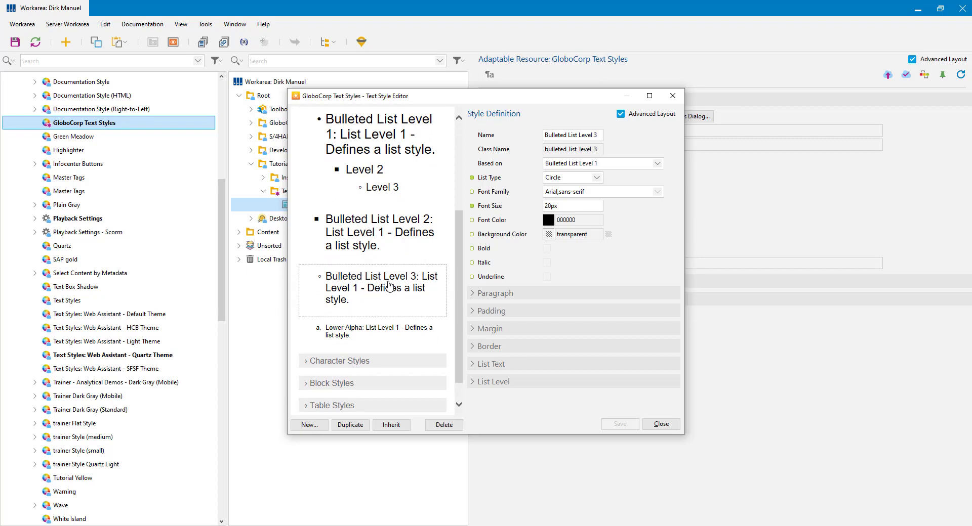
{"action": "left_click", "coordinate": [473, 365]}
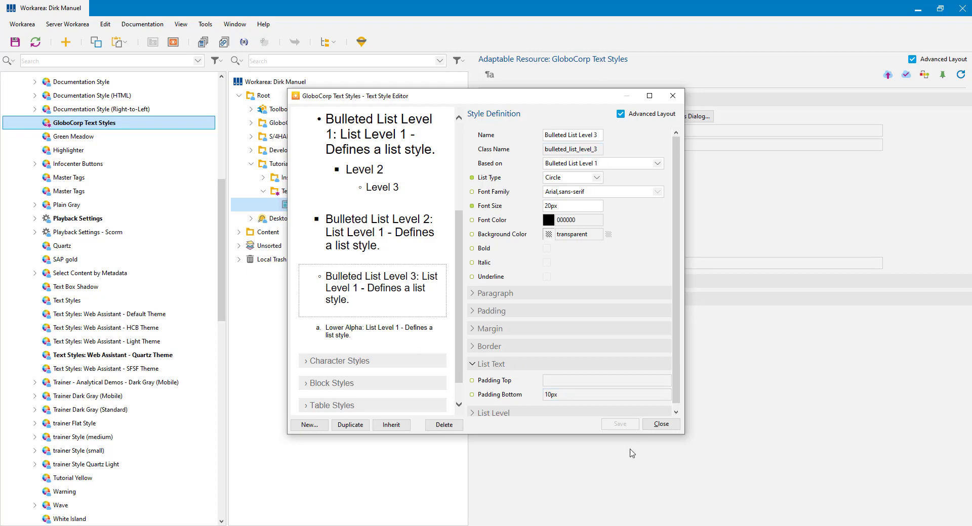
{"action": "left_click", "coordinate": [471, 395]}
{"action": "left_click", "coordinate": [572, 395]}
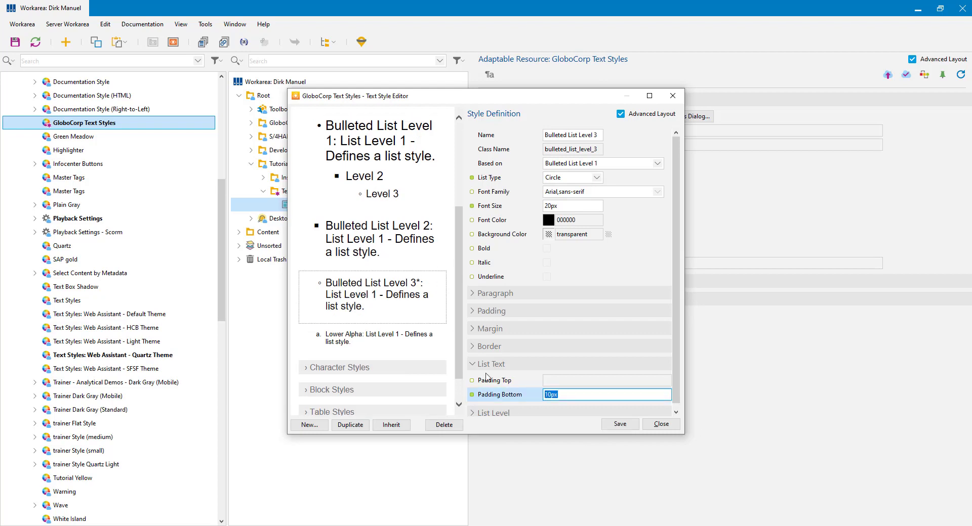
{"action": "type", "text": "0"}
{"action": "left_click", "coordinate": [568, 382]}
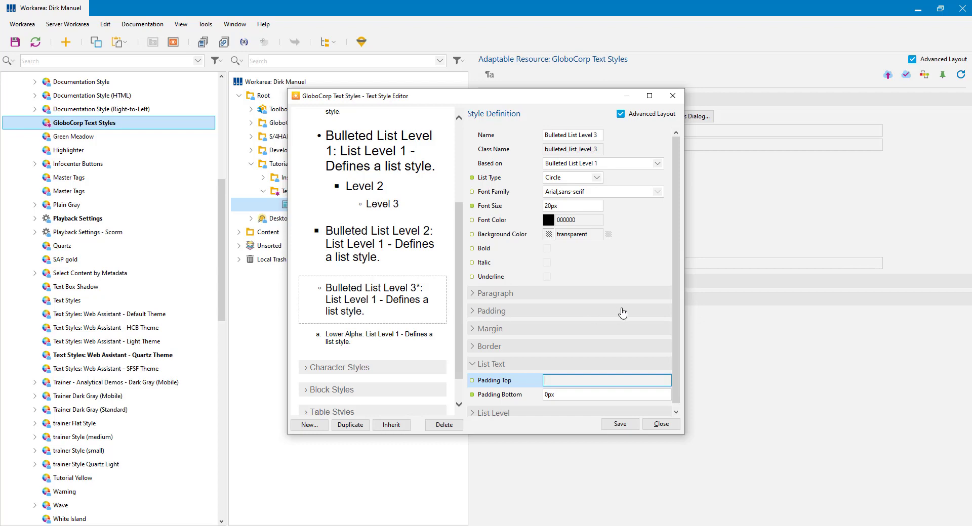
Step: Expand Level 3's Padding section and scroll to reveal its 40px line-start padding
{"action": "left_click", "coordinate": [474, 314]}
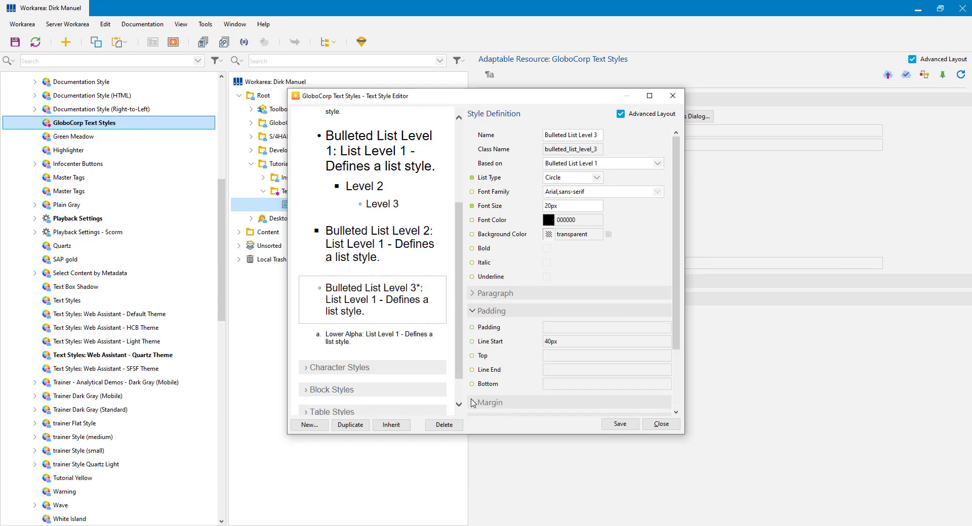
{"action": "scroll", "coordinate": [628, 326], "scroll_direction": "down", "scroll_amount": 1}
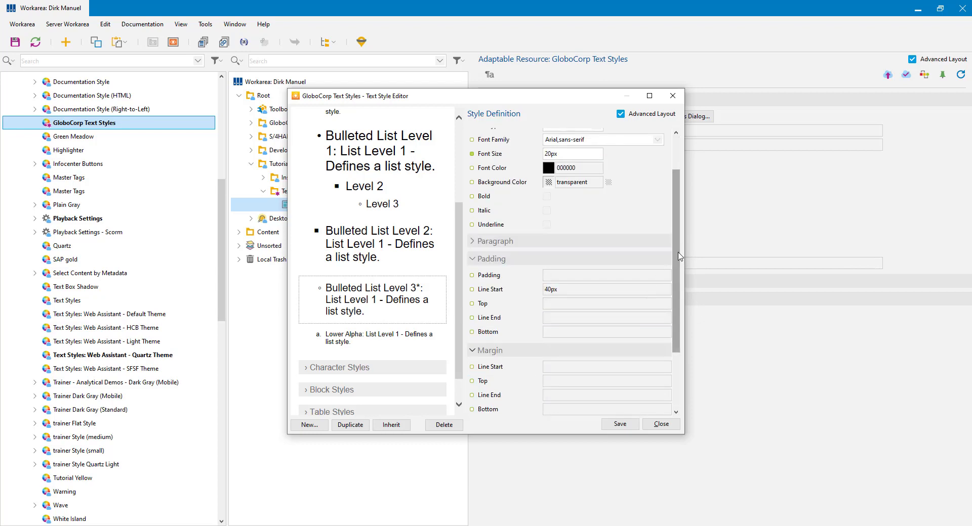
{"action": "left_click_drag", "start_coordinate": [675, 274], "coordinate": [675, 329]}
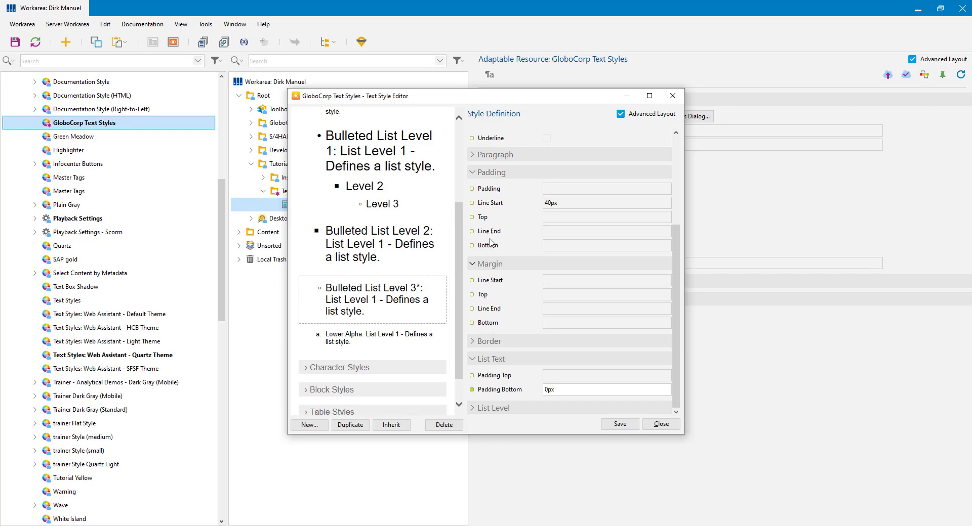
{"action": "left_click", "coordinate": [481, 190]}
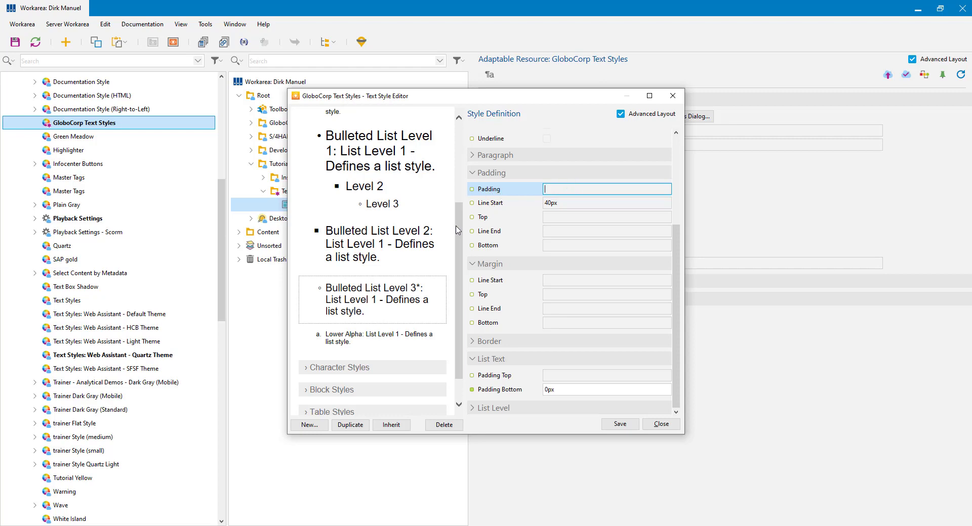
{"action": "left_click_drag", "start_coordinate": [459, 231], "coordinate": [455, 142]}
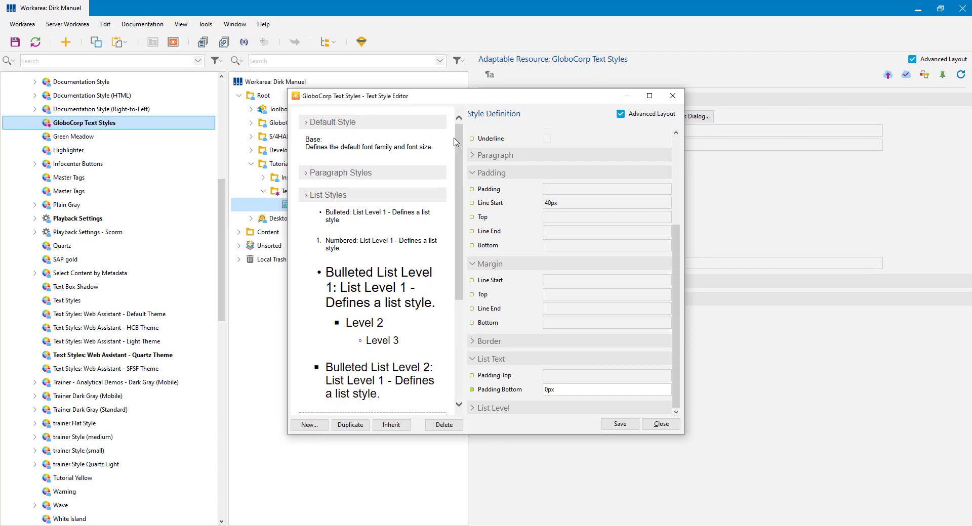
{"action": "left_click", "coordinate": [305, 175]}
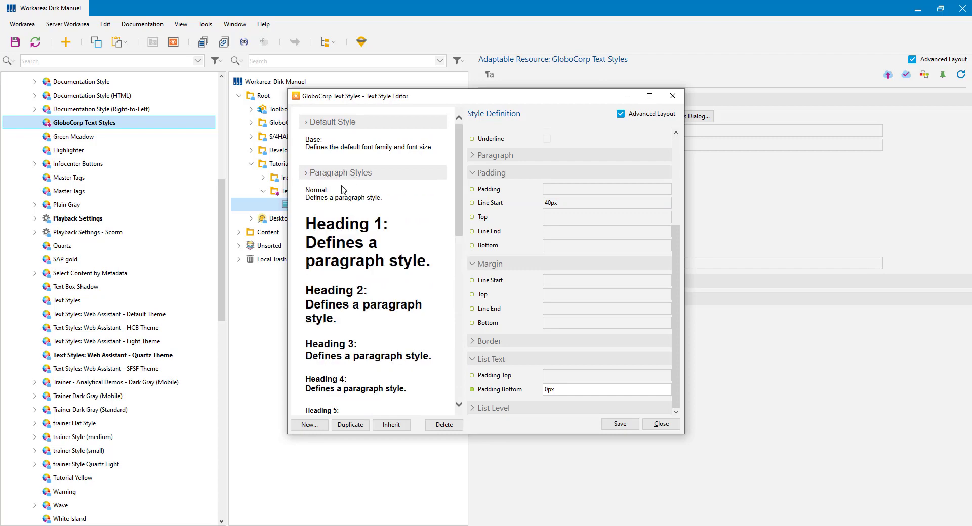
{"action": "left_click", "coordinate": [333, 236]}
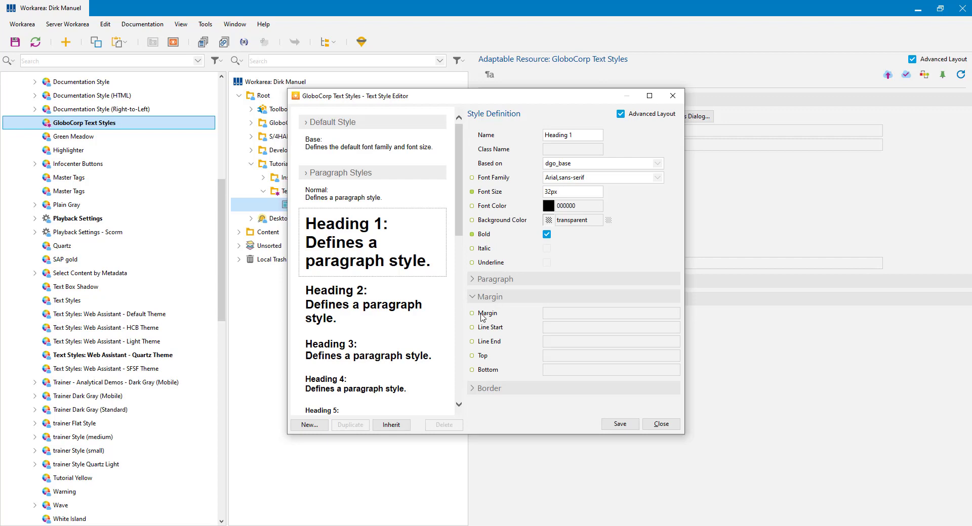
{"action": "left_click", "coordinate": [484, 315]}
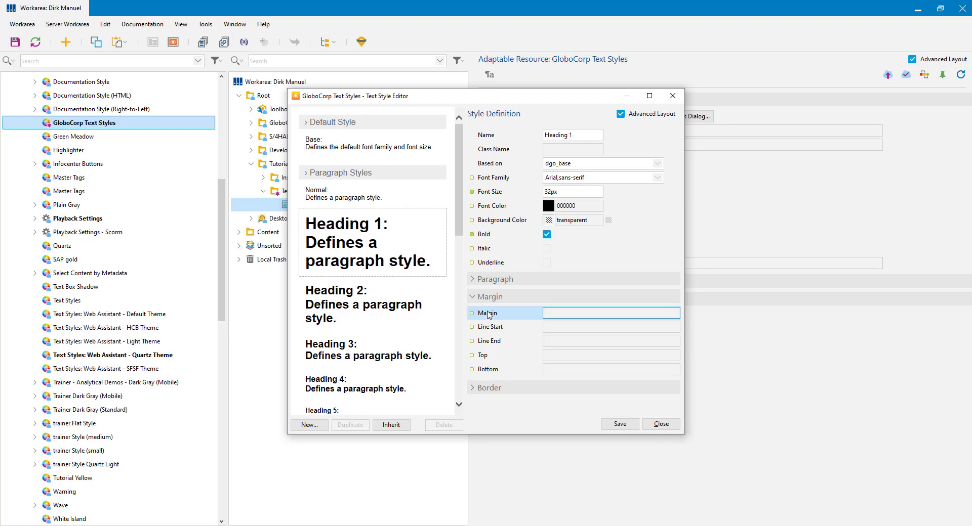
{"action": "left_click", "coordinate": [309, 175]}
{"action": "left_click", "coordinate": [315, 173]}
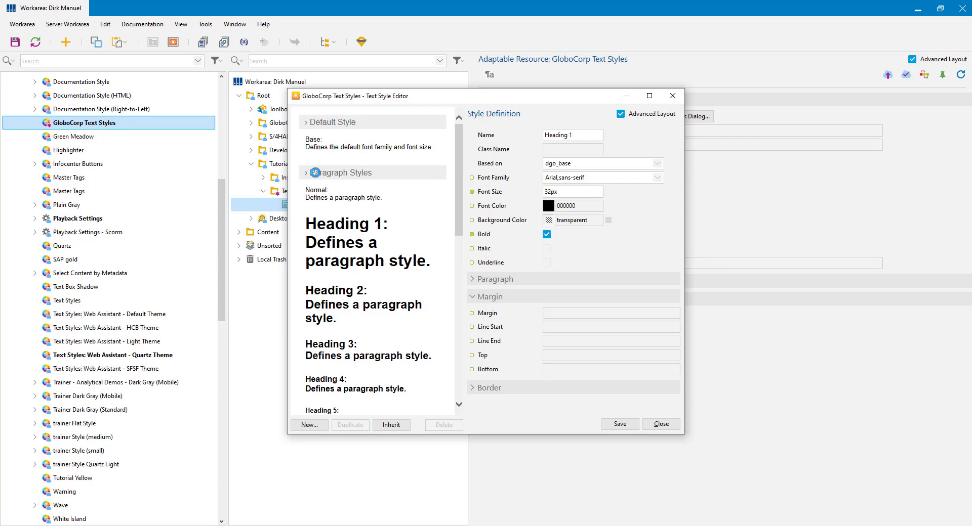
{"action": "left_click_drag", "start_coordinate": [459, 180], "coordinate": [456, 302]}
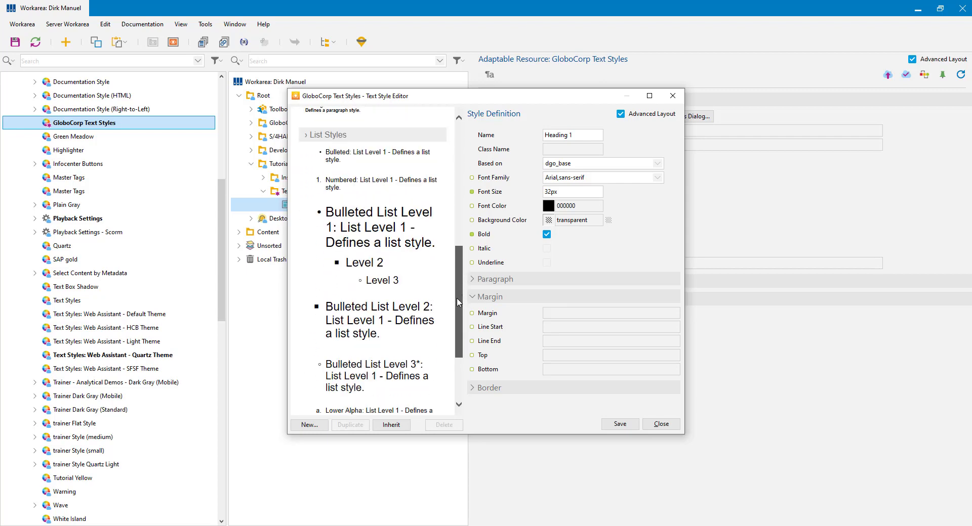
{"action": "left_click", "coordinate": [389, 234]}
{"action": "left_click", "coordinate": [367, 377]}
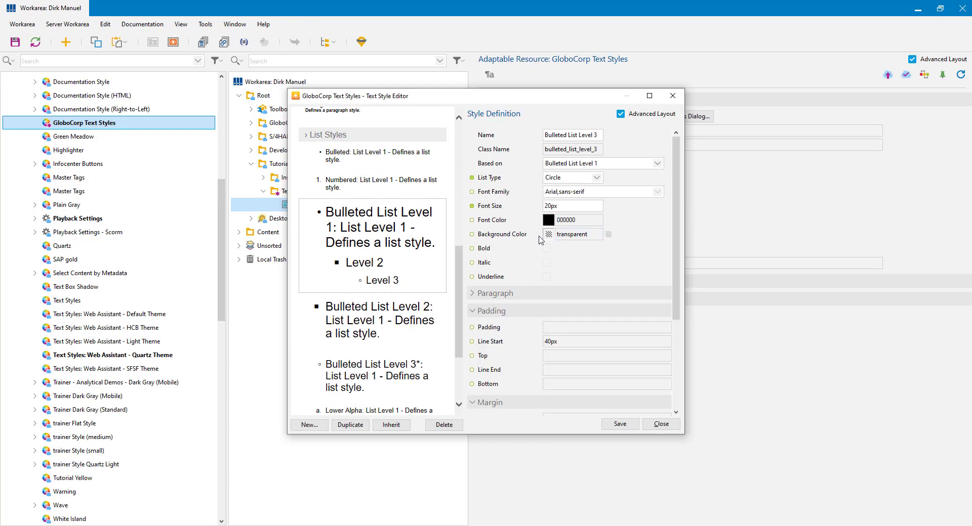
{"action": "left_click_drag", "start_coordinate": [678, 272], "coordinate": [677, 361]}
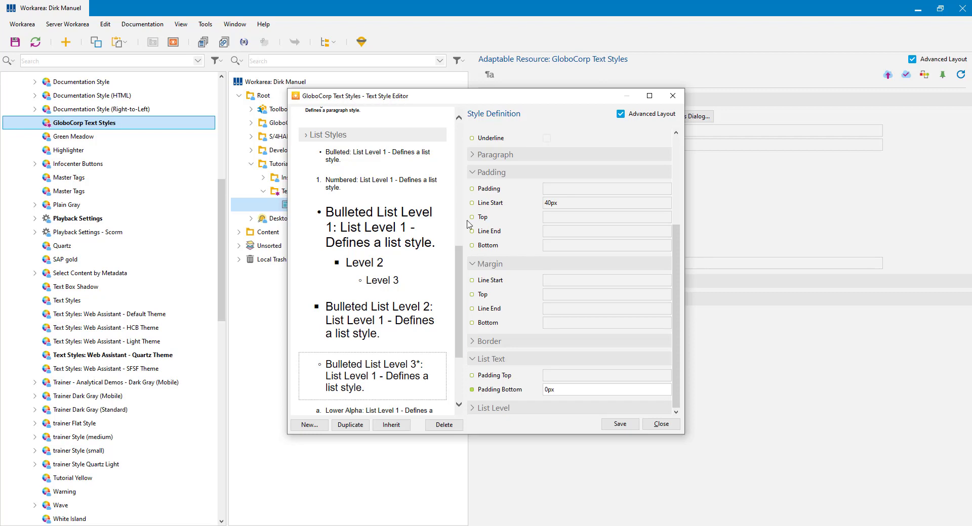
{"action": "left_click", "coordinate": [321, 113]}
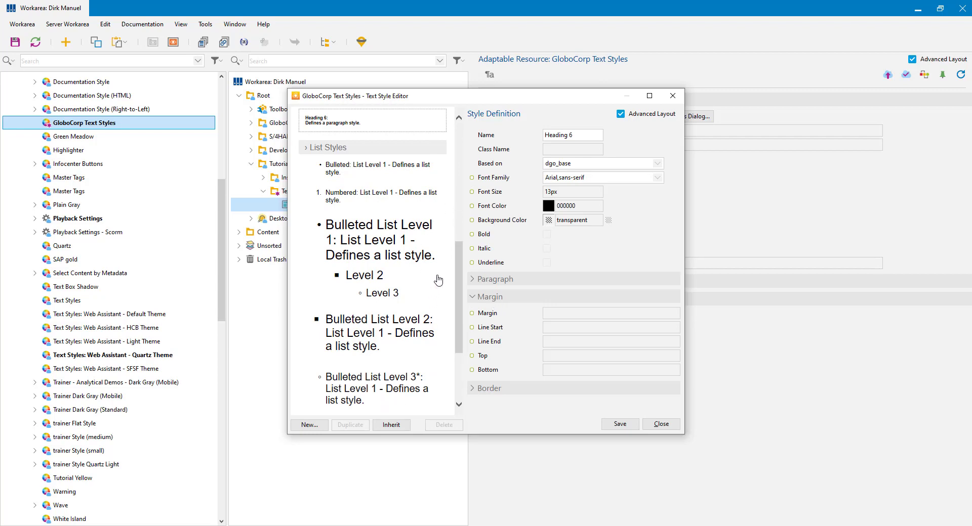
{"action": "scroll", "coordinate": [455, 278], "scroll_direction": "down", "scroll_amount": 3}
{"action": "left_click", "coordinate": [374, 282]}
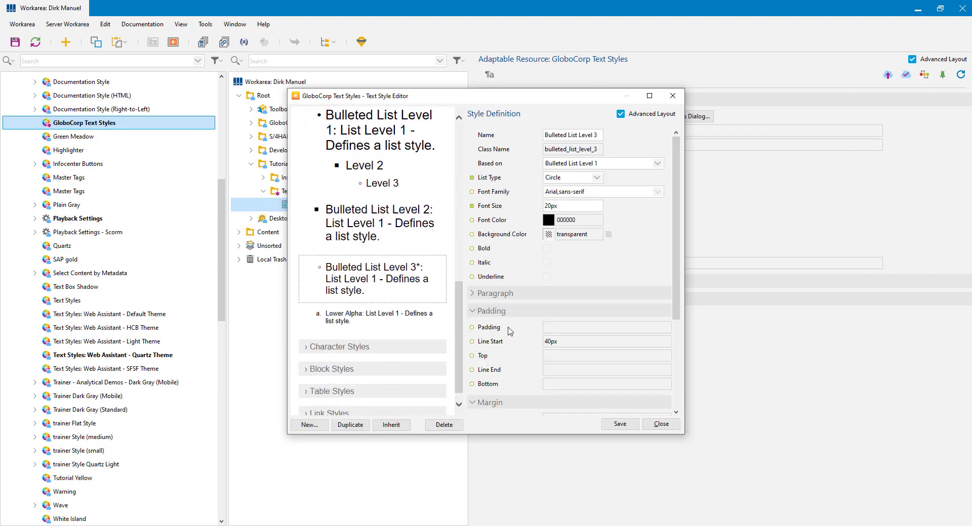
Step: Override Level 3's bottom margin to 10px, then save the text styles and close the editor
{"action": "left_click", "coordinate": [479, 311]}
{"action": "scroll", "coordinate": [679, 342], "scroll_direction": "down", "scroll_amount": 1}
{"action": "scroll", "coordinate": [679, 342], "scroll_direction": "down", "scroll_amount": 4}
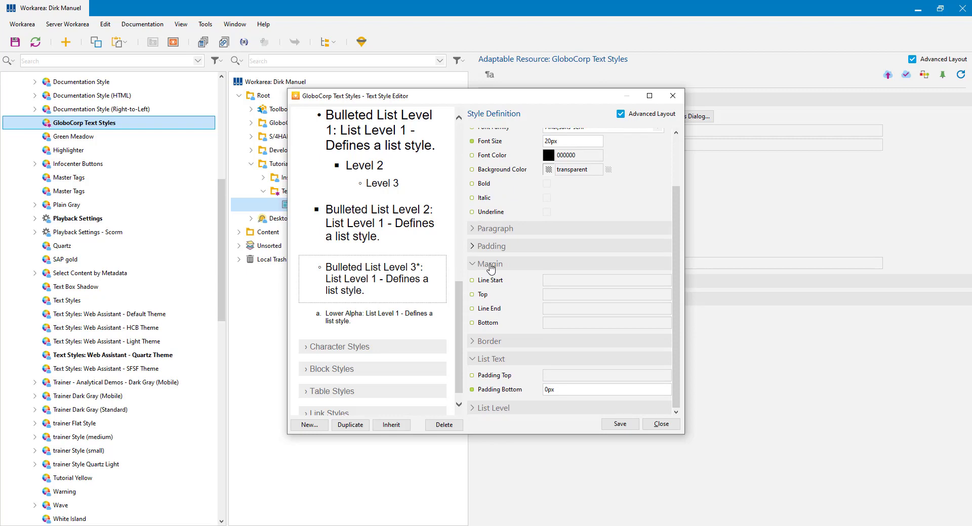
{"action": "left_click", "coordinate": [554, 326]}
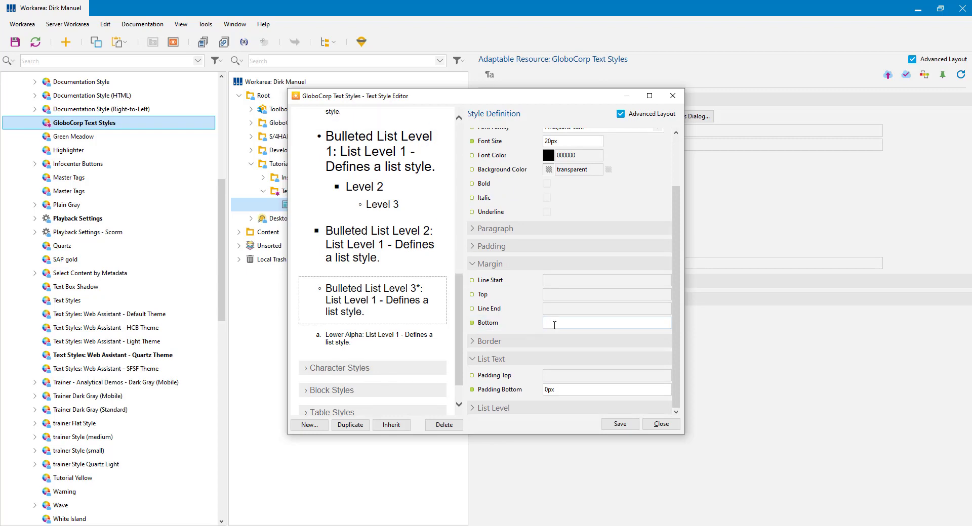
{"action": "left_click", "coordinate": [557, 323]}
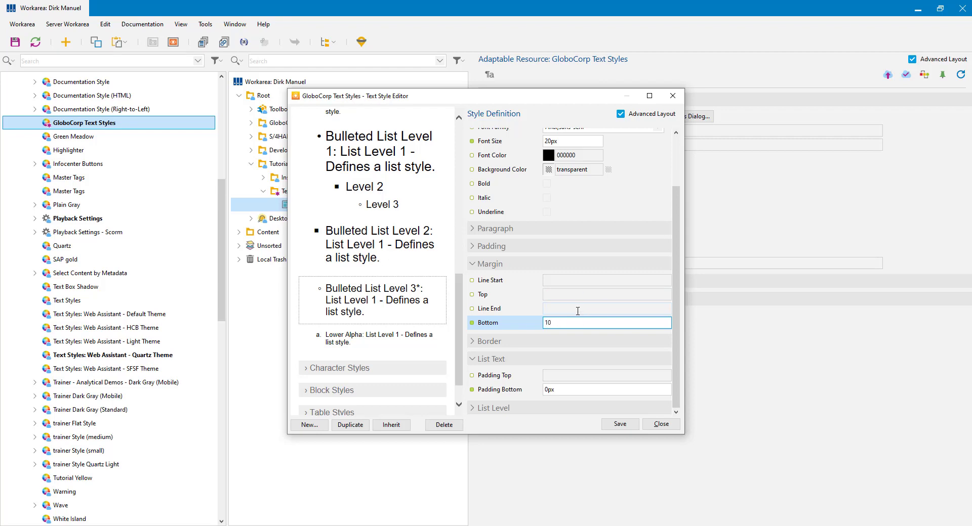
{"action": "left_click", "coordinate": [577, 311]}
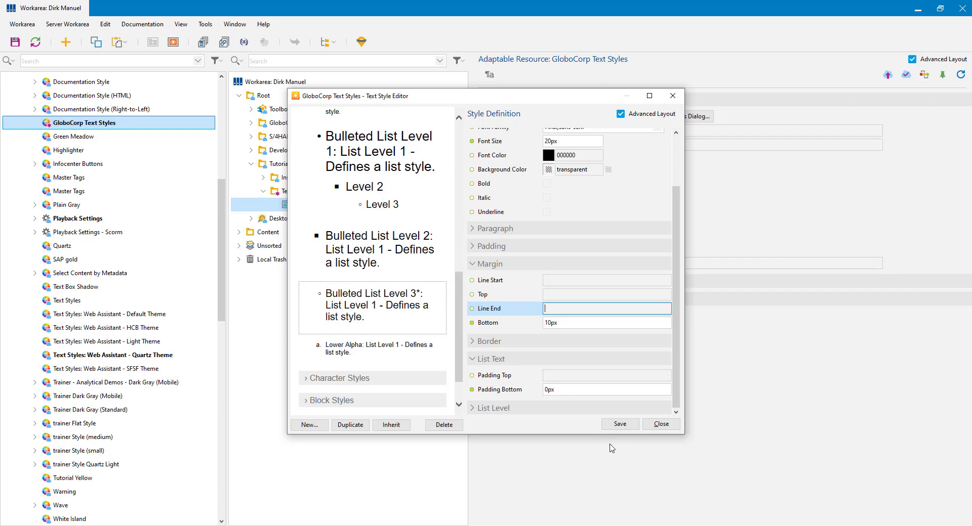
{"action": "left_click", "coordinate": [618, 423]}
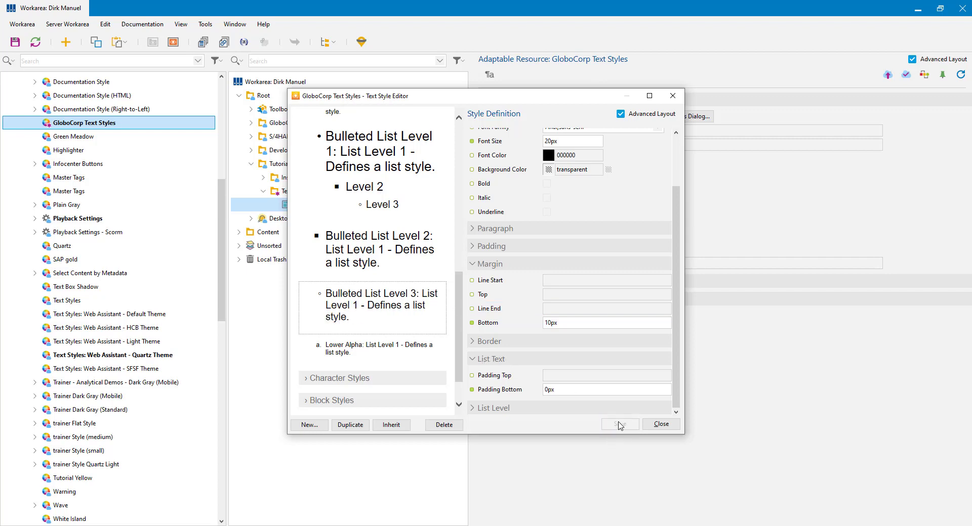
{"action": "left_click", "coordinate": [661, 425]}
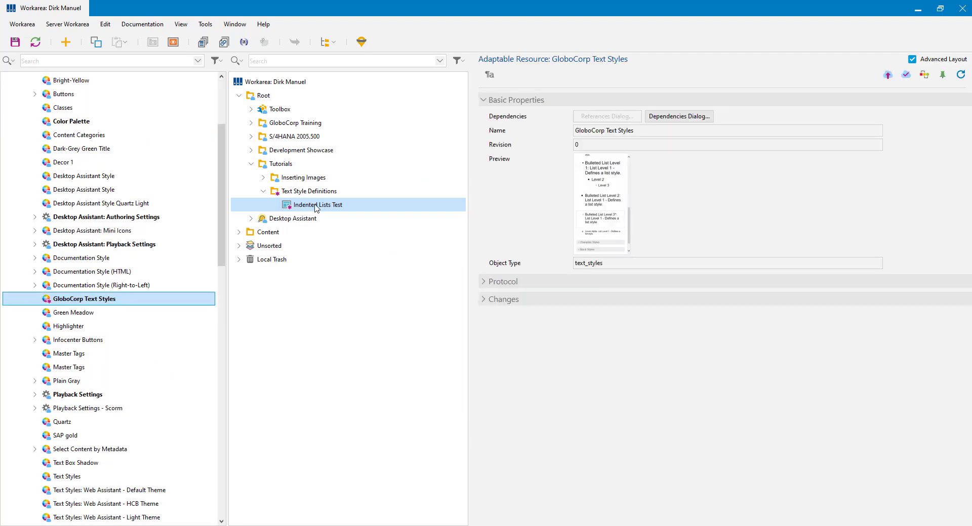
Step: Open Indented Lists Test from Tutorials > Text Style Definitions in the workarea tree
{"action": "double_click", "coordinate": [314, 207]}
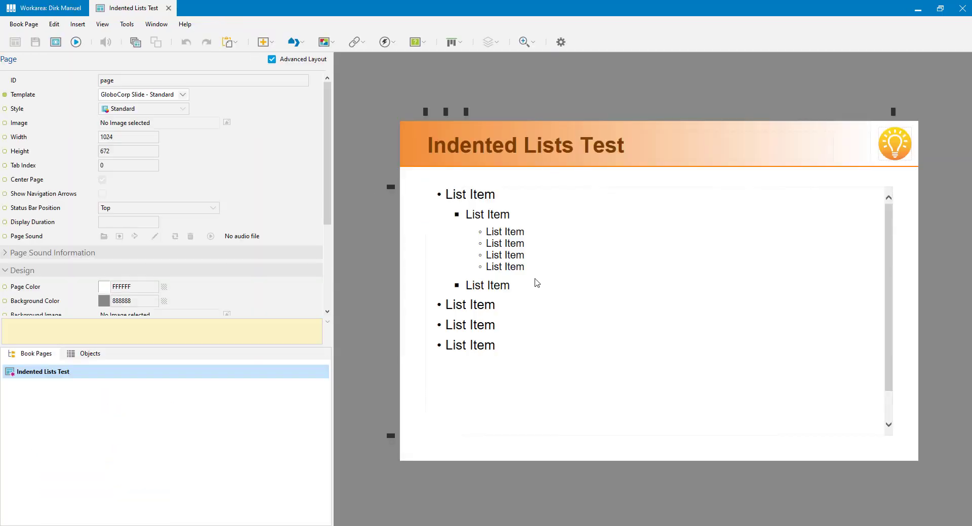